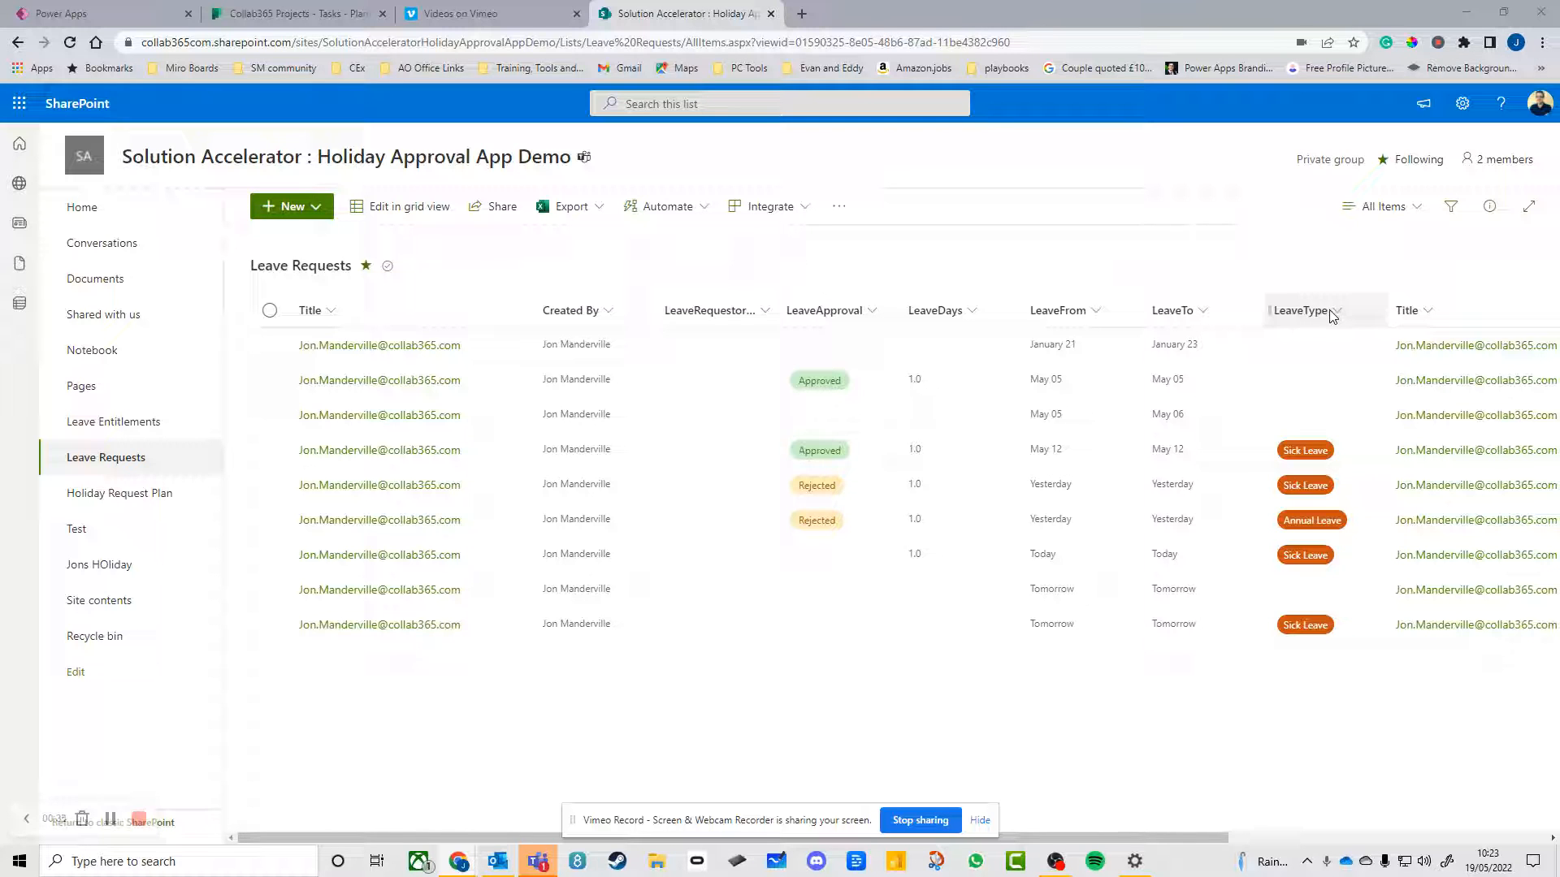
# Examine the LeaveType column's settings and choices in the Leave Requests list, and save the column as it is
pyautogui.click(1333, 317)
pyautogui.click(1347, 461)
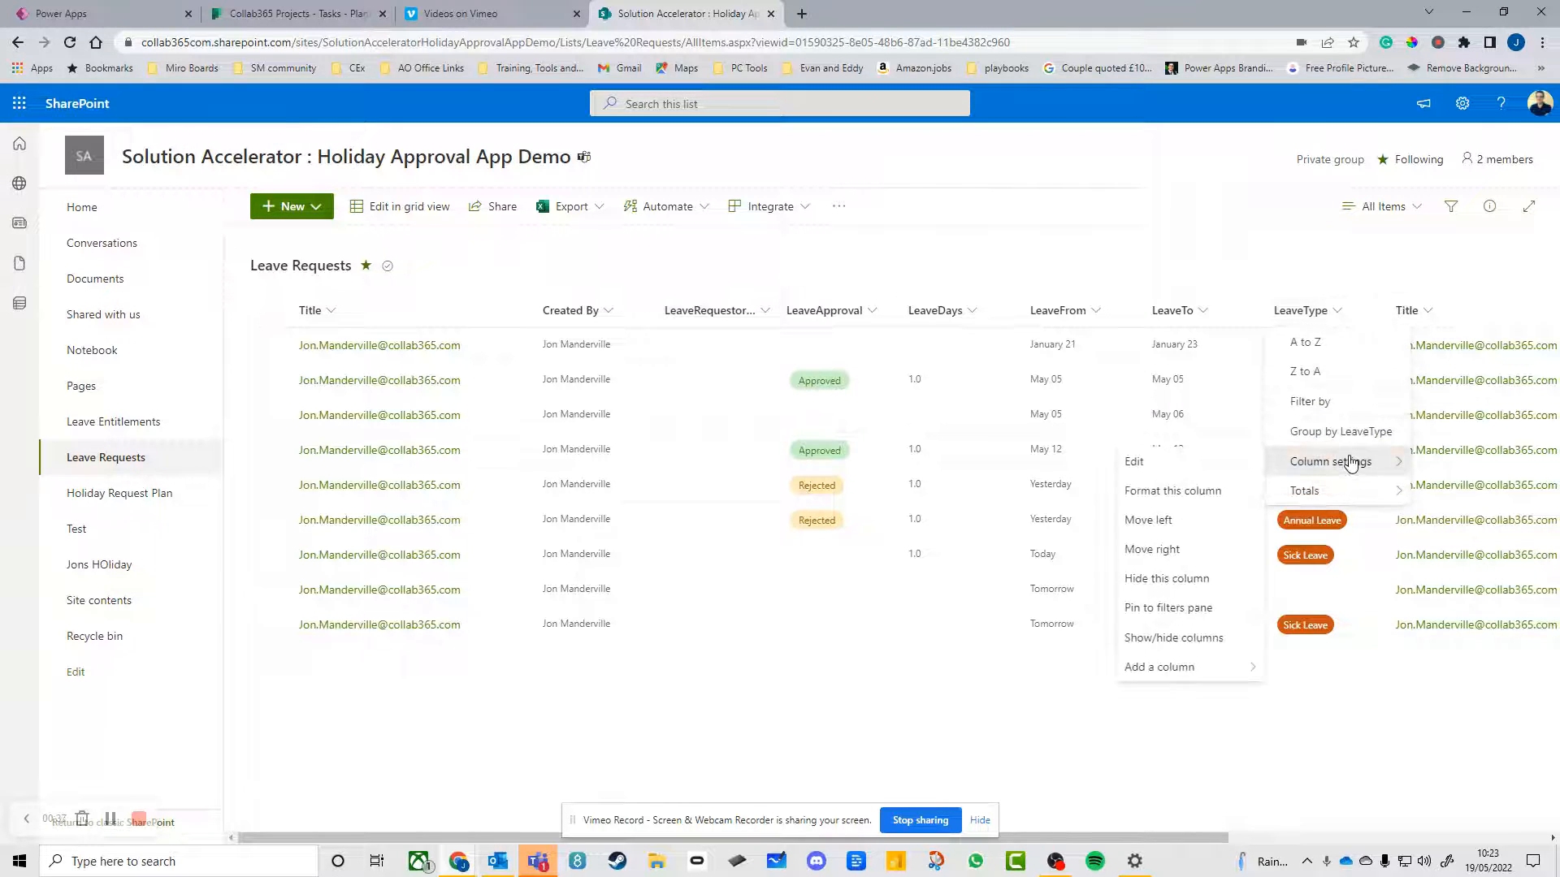
pyautogui.click(1147, 464)
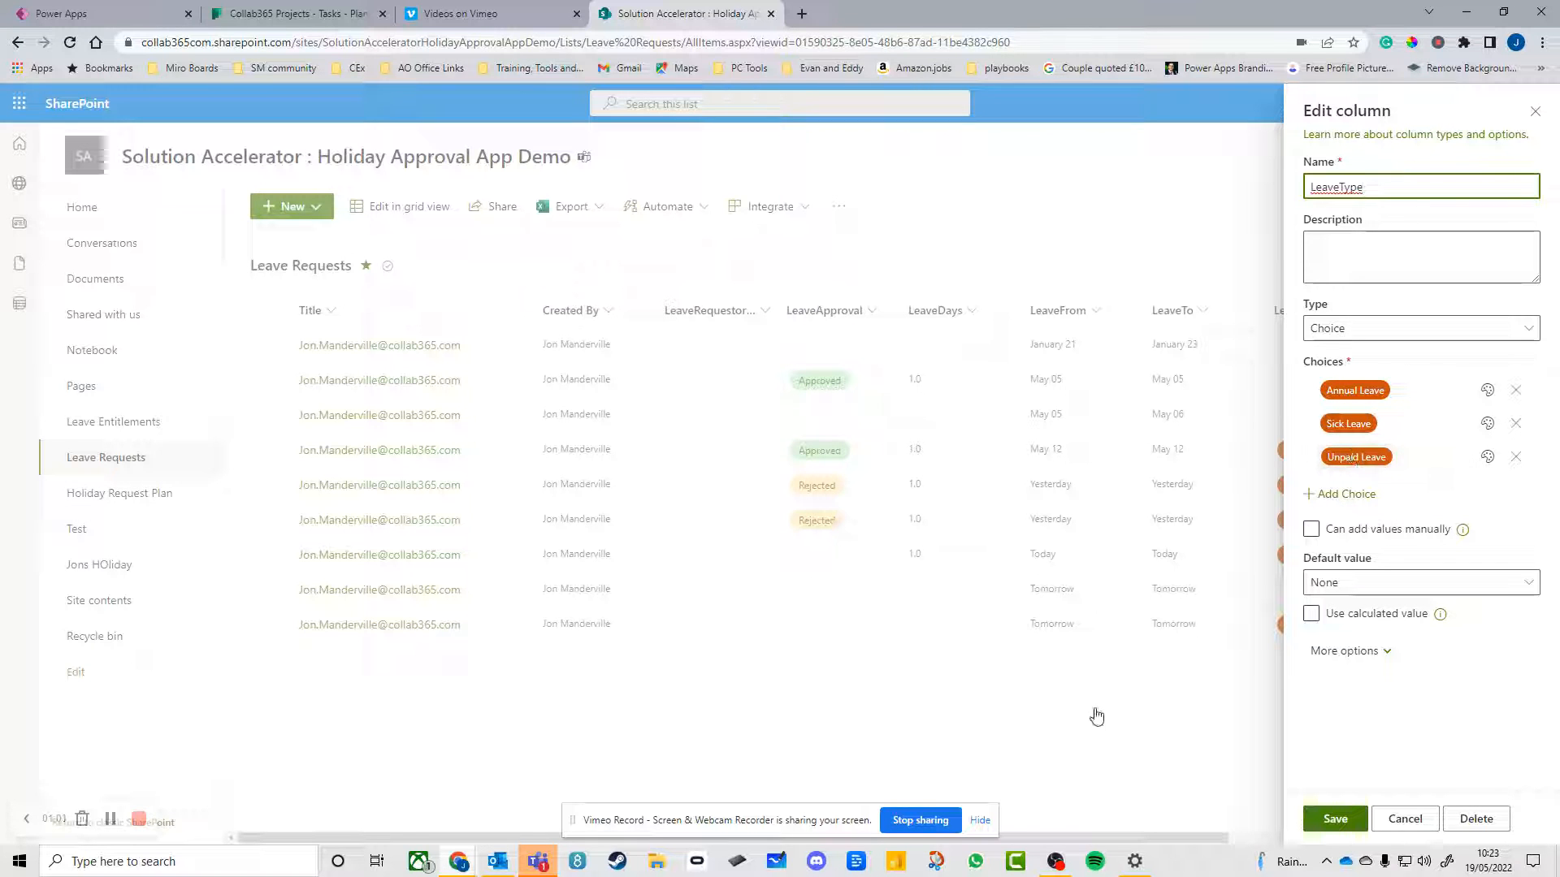
pyautogui.click(1336, 821)
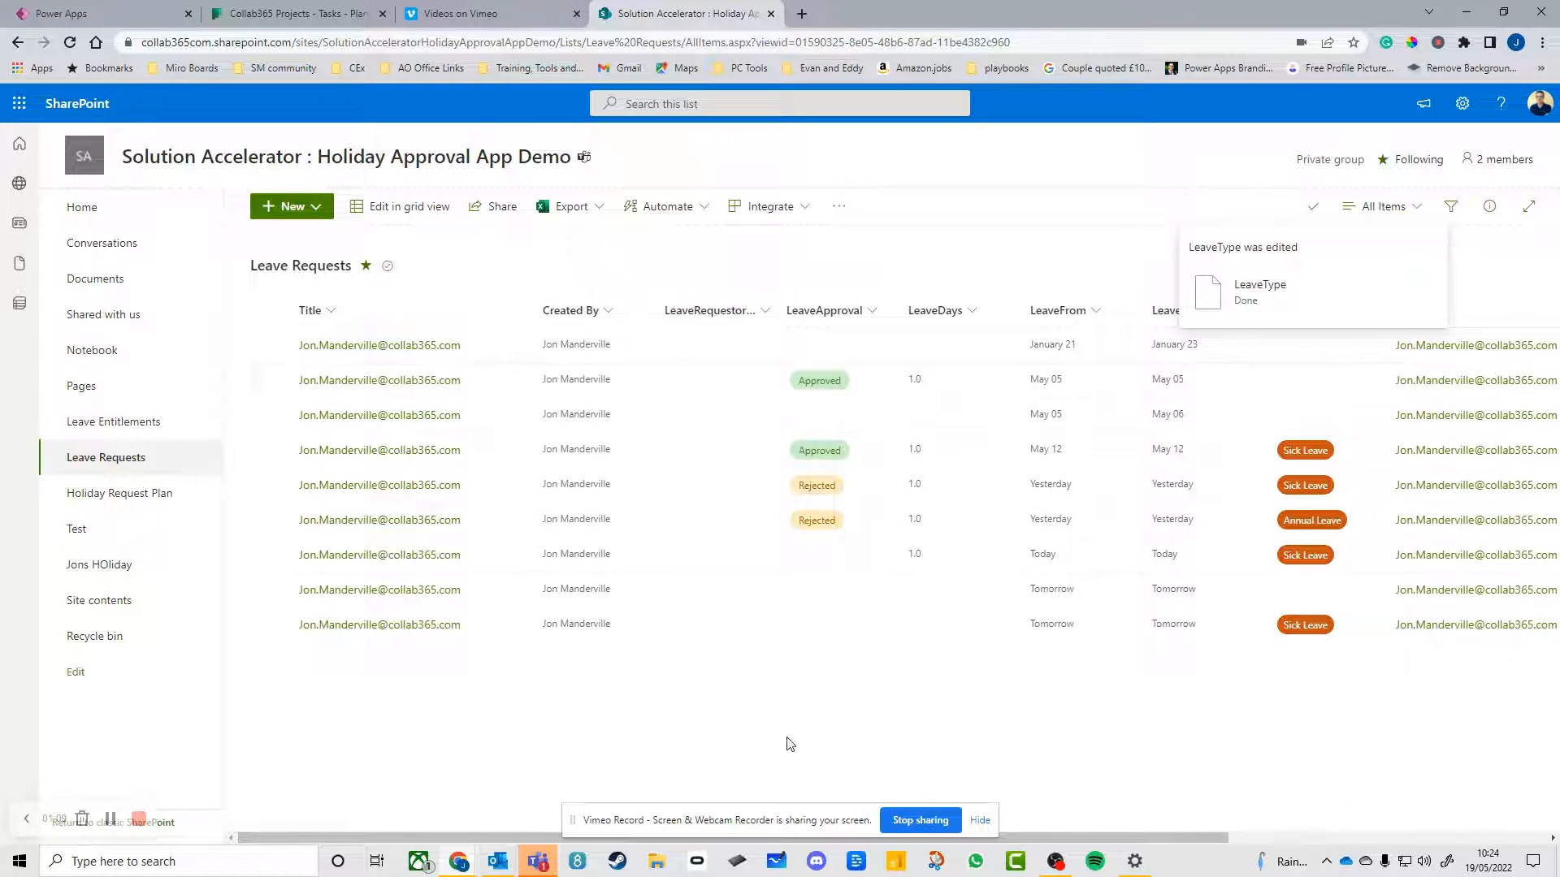
# Switch to Power Virtual Agents in Teams, open the Holiday Approval test chat and send "i want some leave"
pyautogui.click(541, 864)
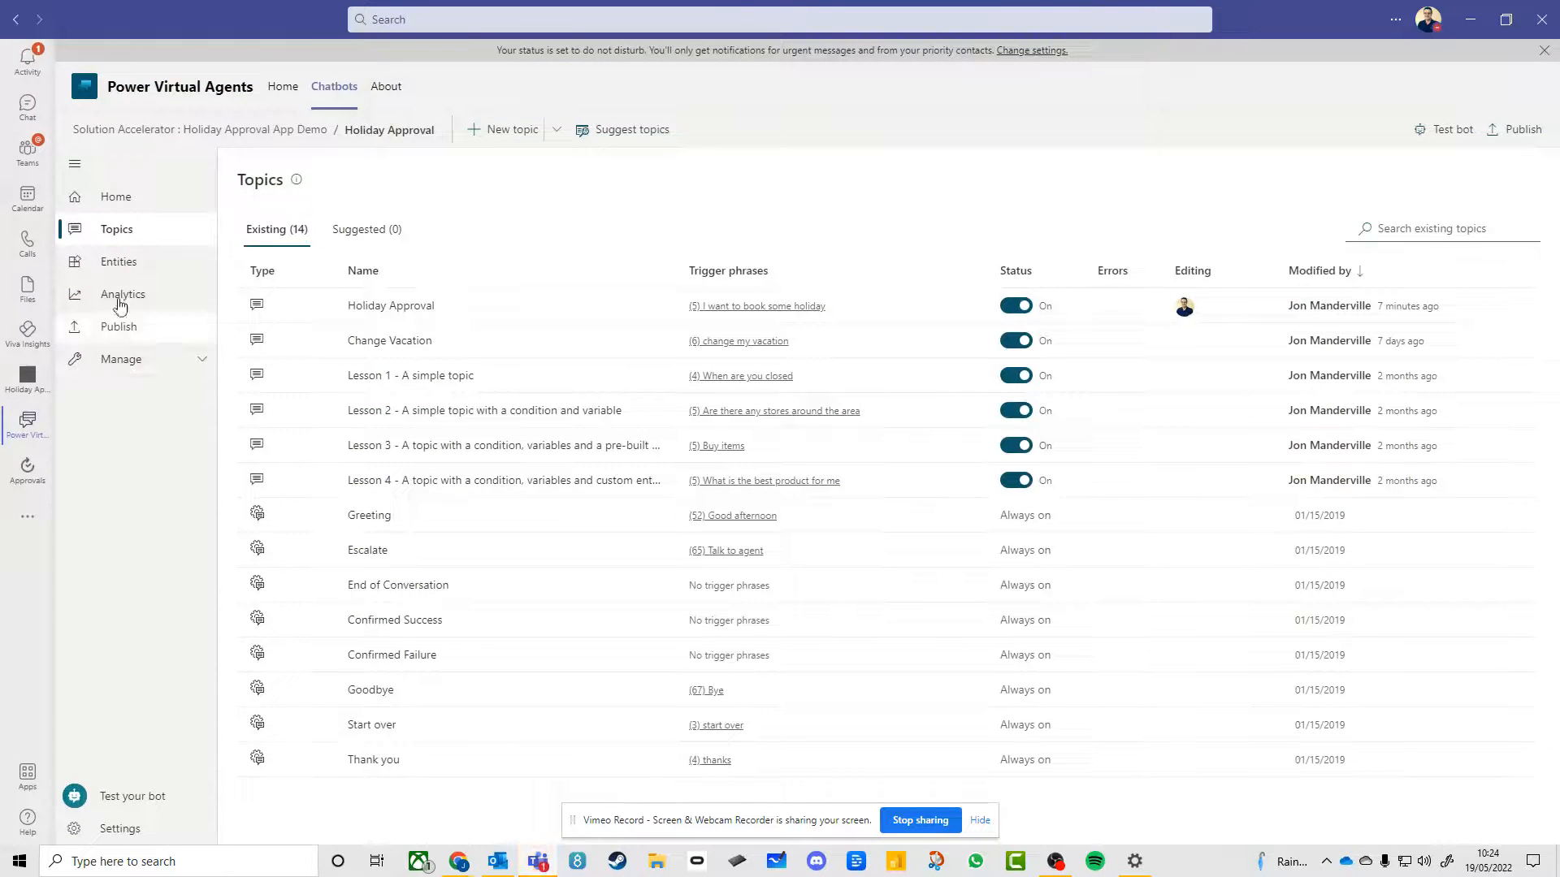
pyautogui.click(136, 794)
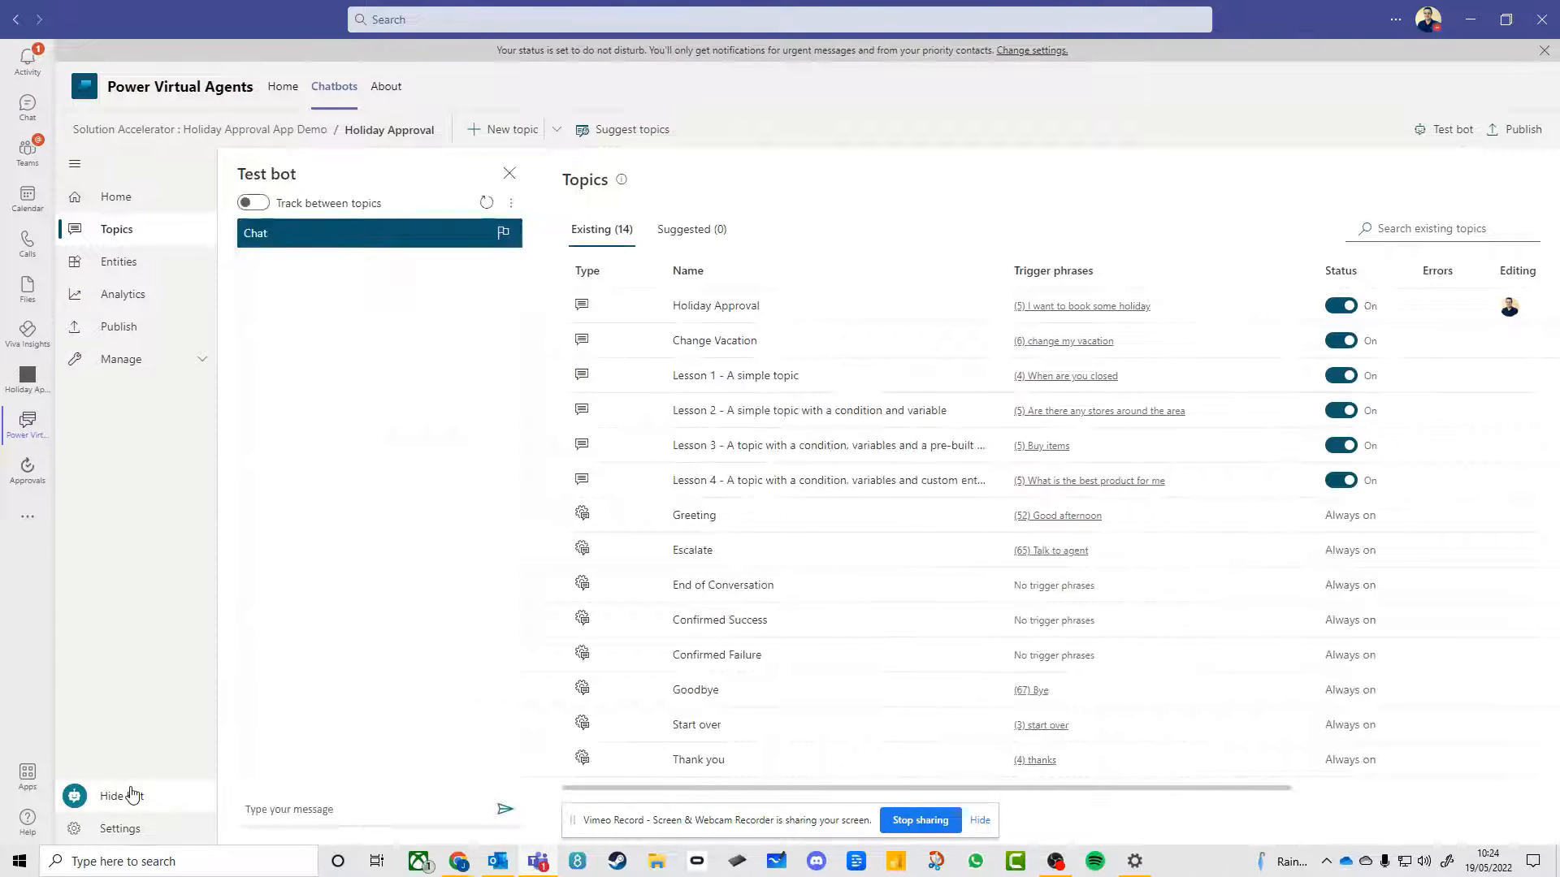
pyautogui.click(366, 817)
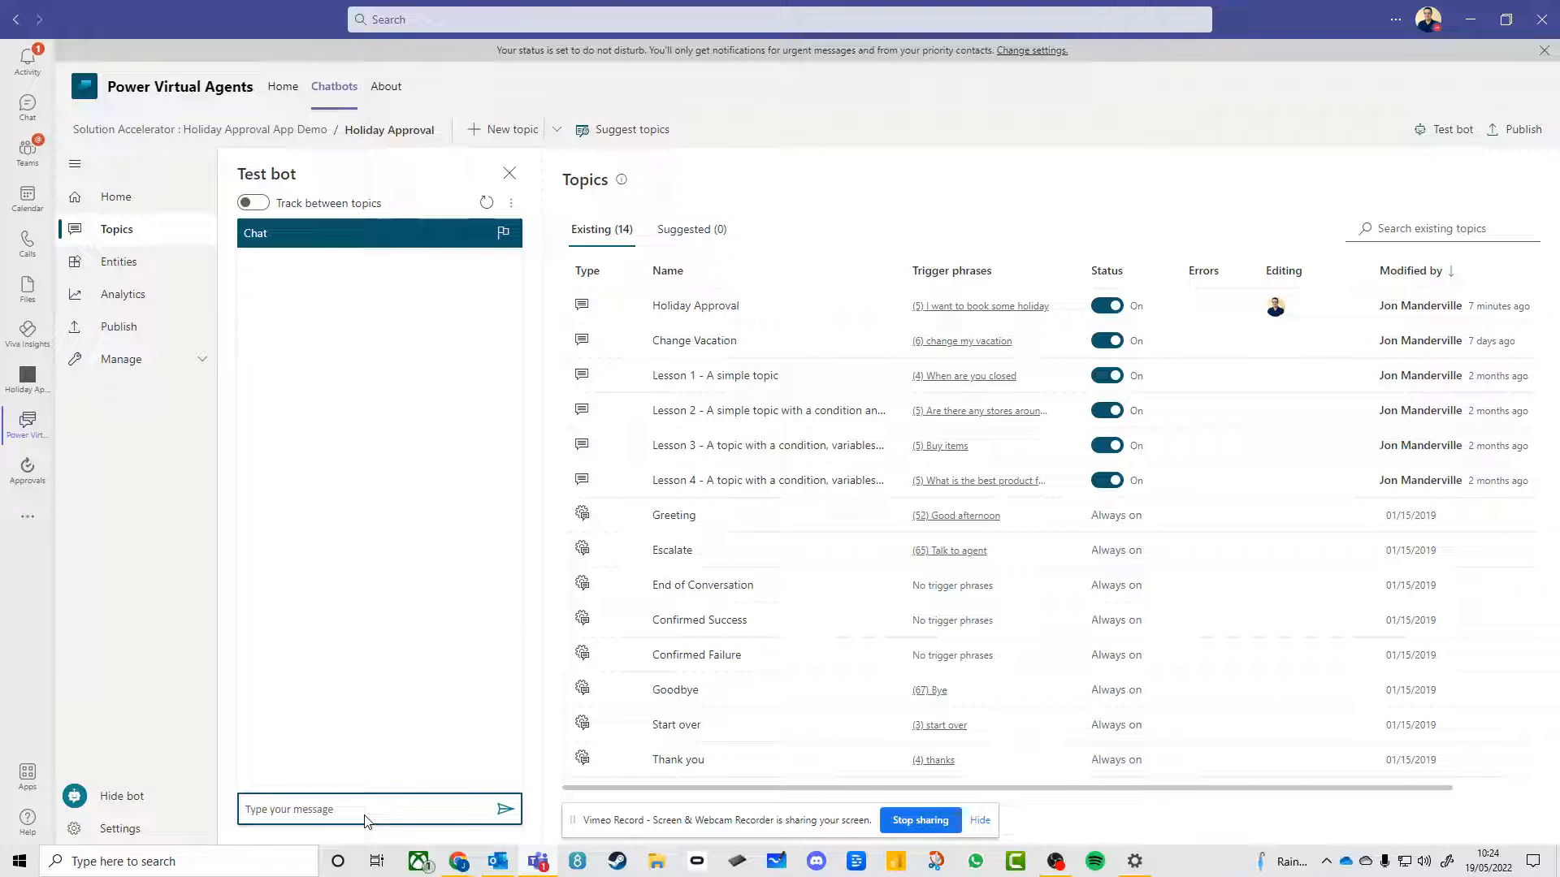
pyautogui.write('i want som')
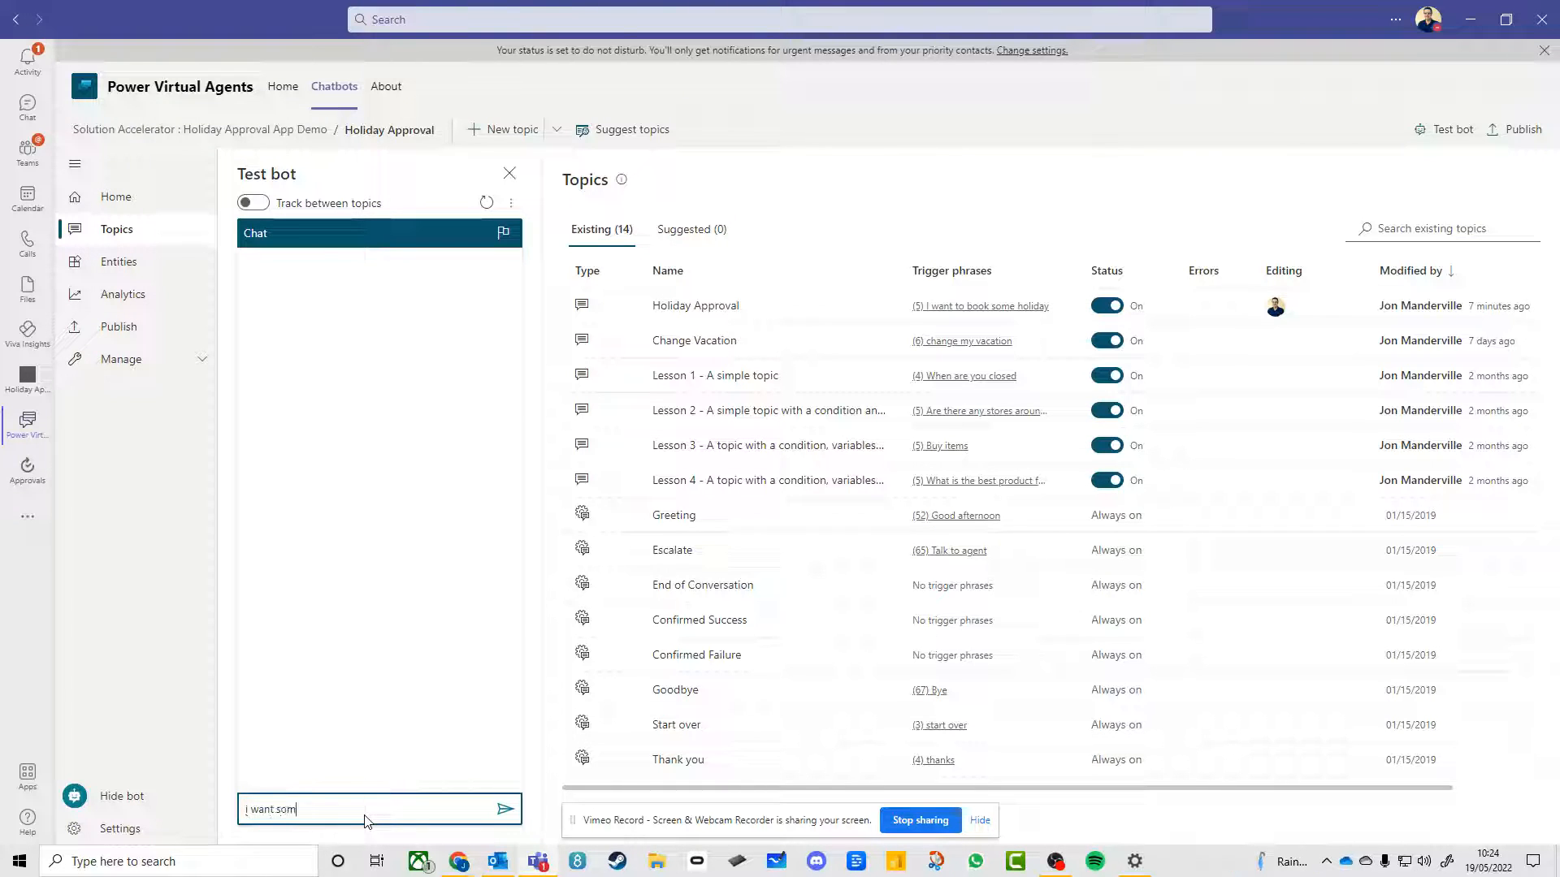
pyautogui.write('e leave')
pyautogui.press('Return')
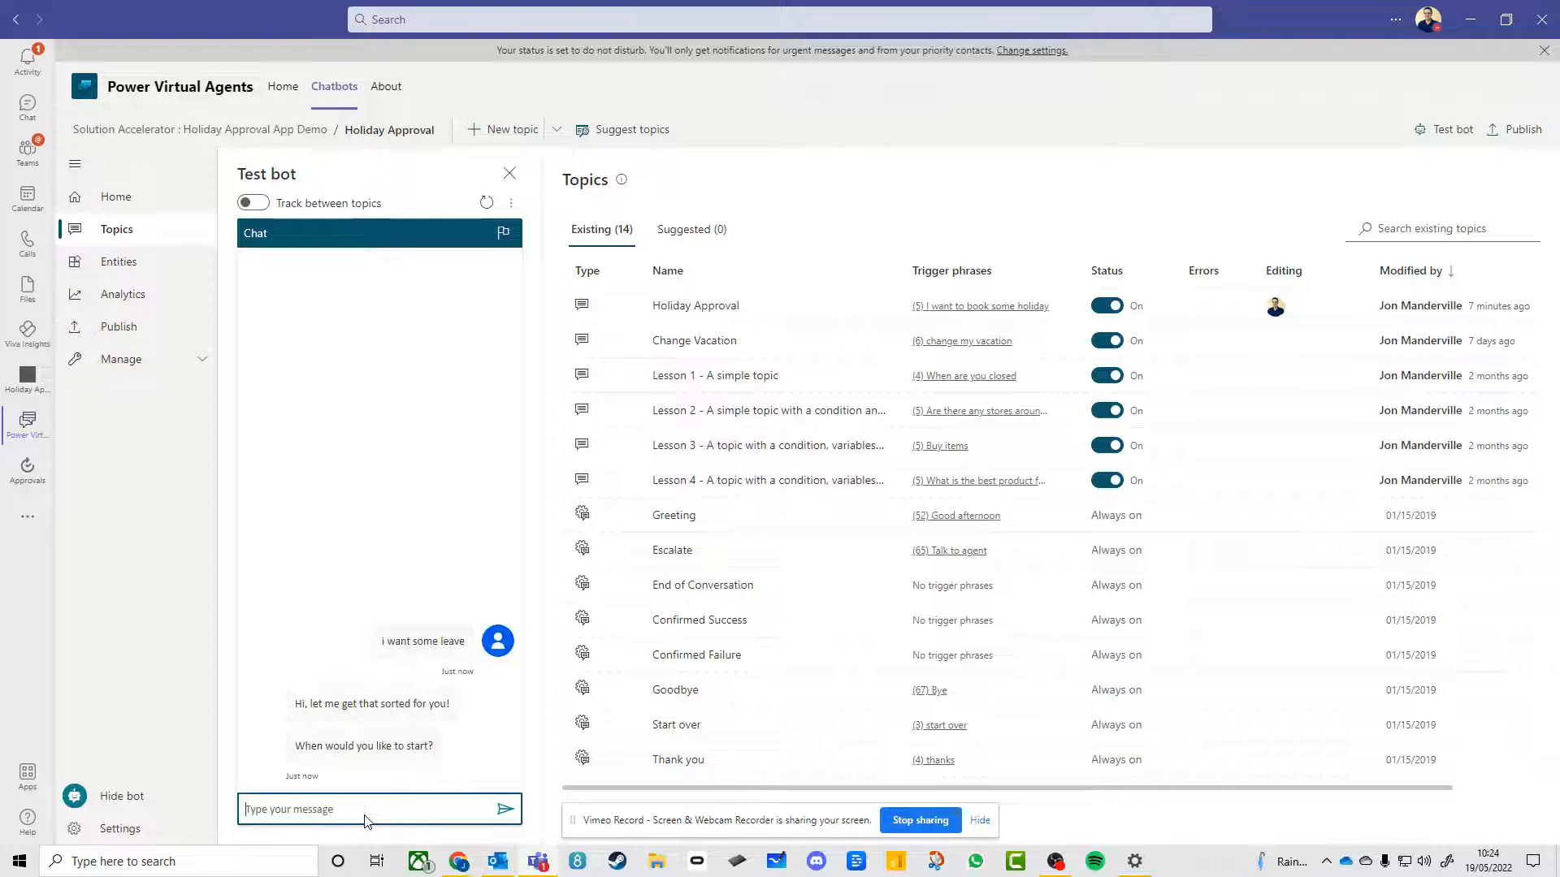
# Answer the bot's start date question with "tomorrow" and its end date question with "thursday", clarified as 19/05/2022
pyautogui.write('tomorrow')
pyautogui.press('Return')
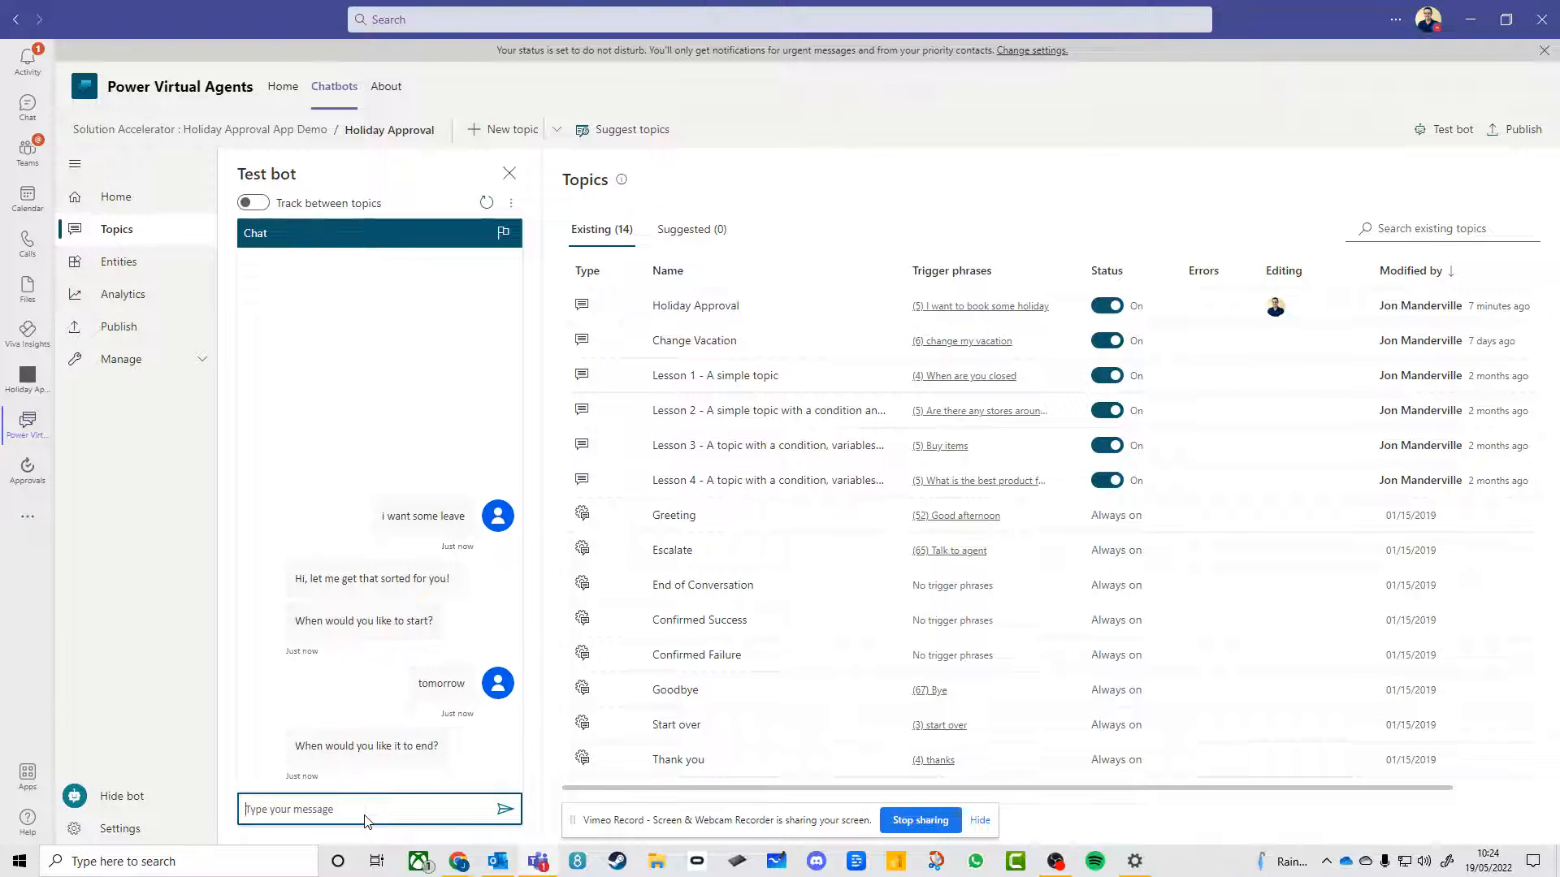
pyautogui.write('thursday')
pyautogui.press('Return')
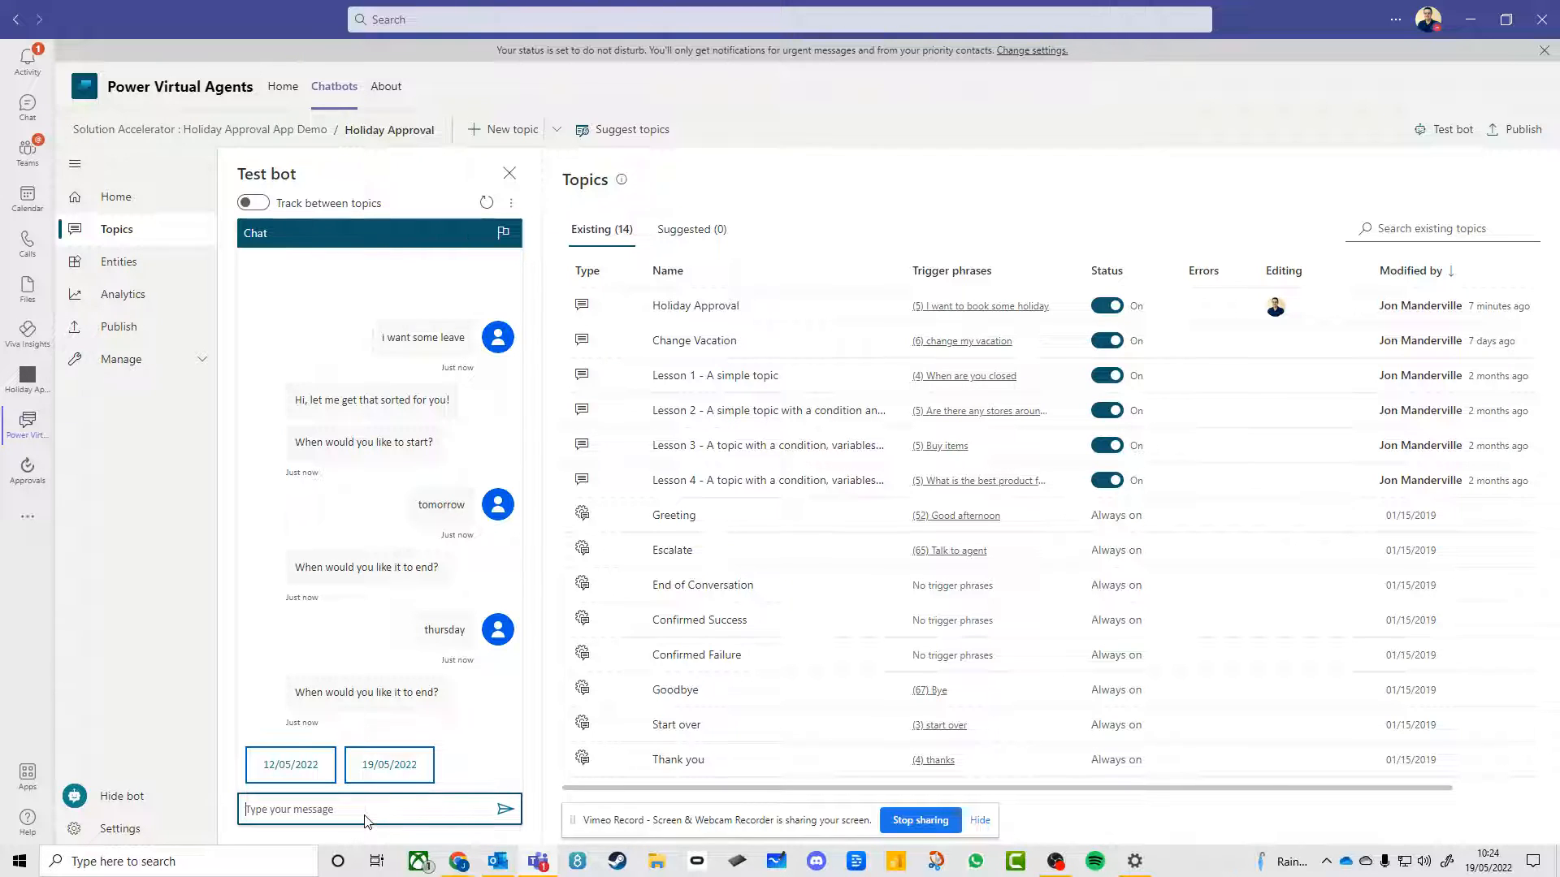
pyautogui.click(406, 767)
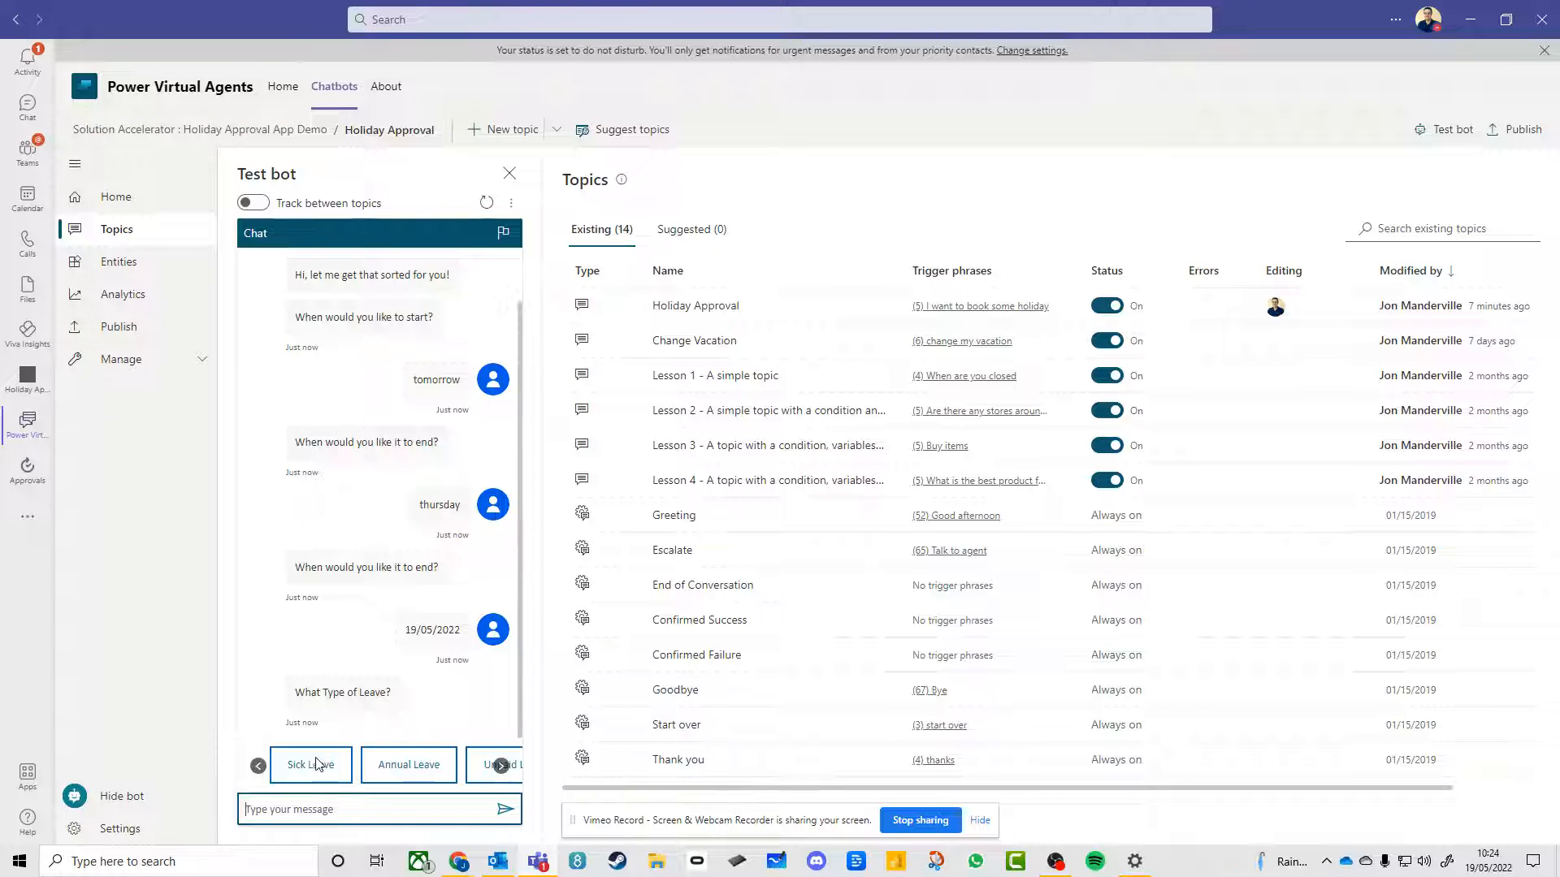
# Choose Annual Leave as the leave type, confirm the question was answered, rate the experience 5 and decline further help
pyautogui.click(430, 766)
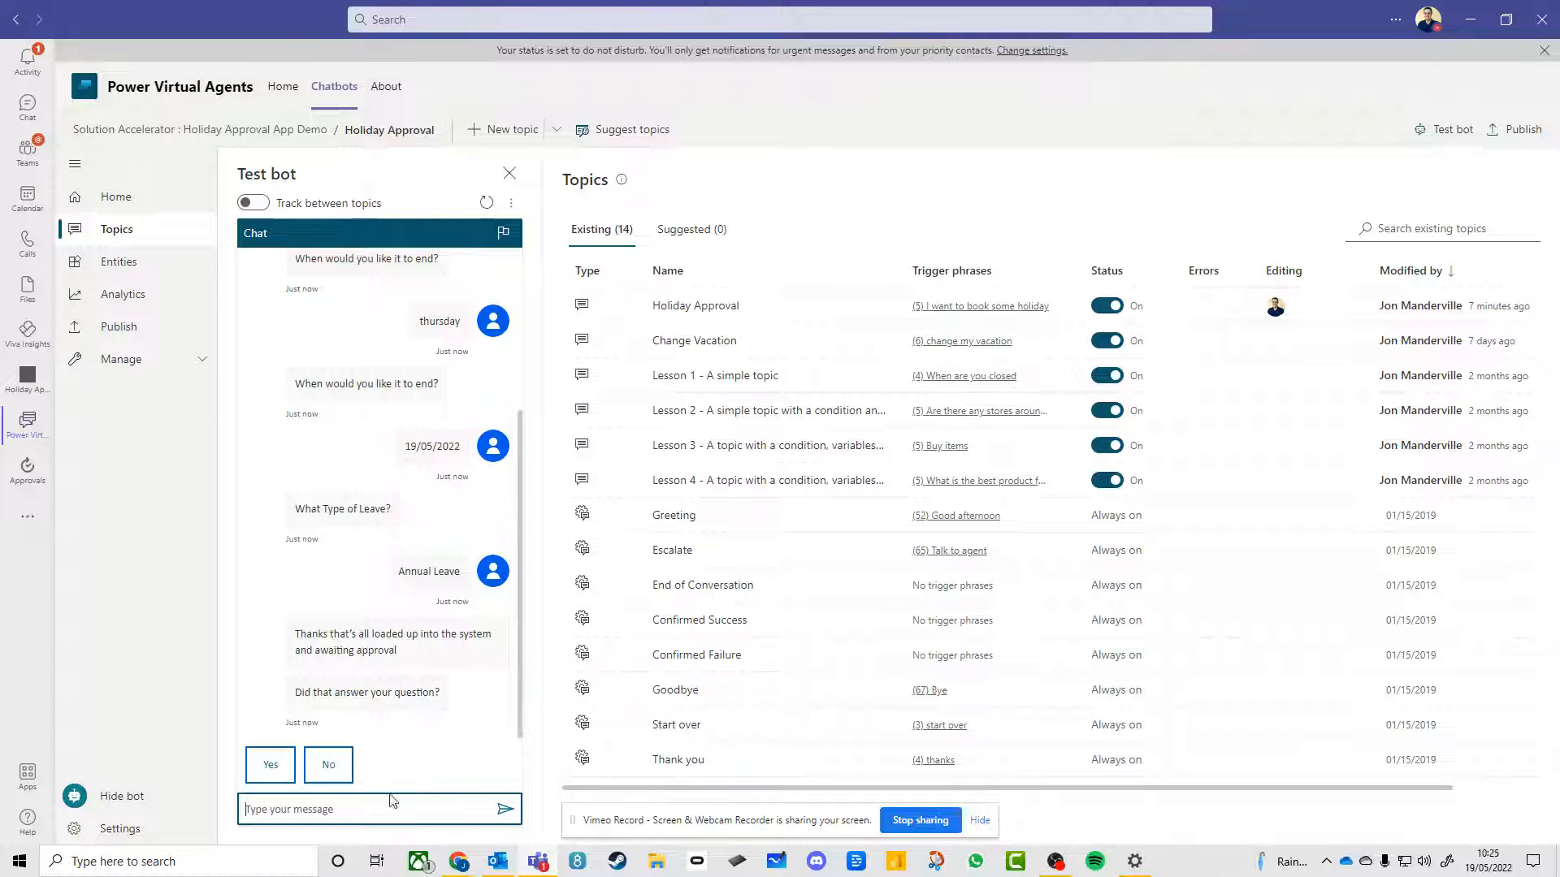
pyautogui.click(271, 763)
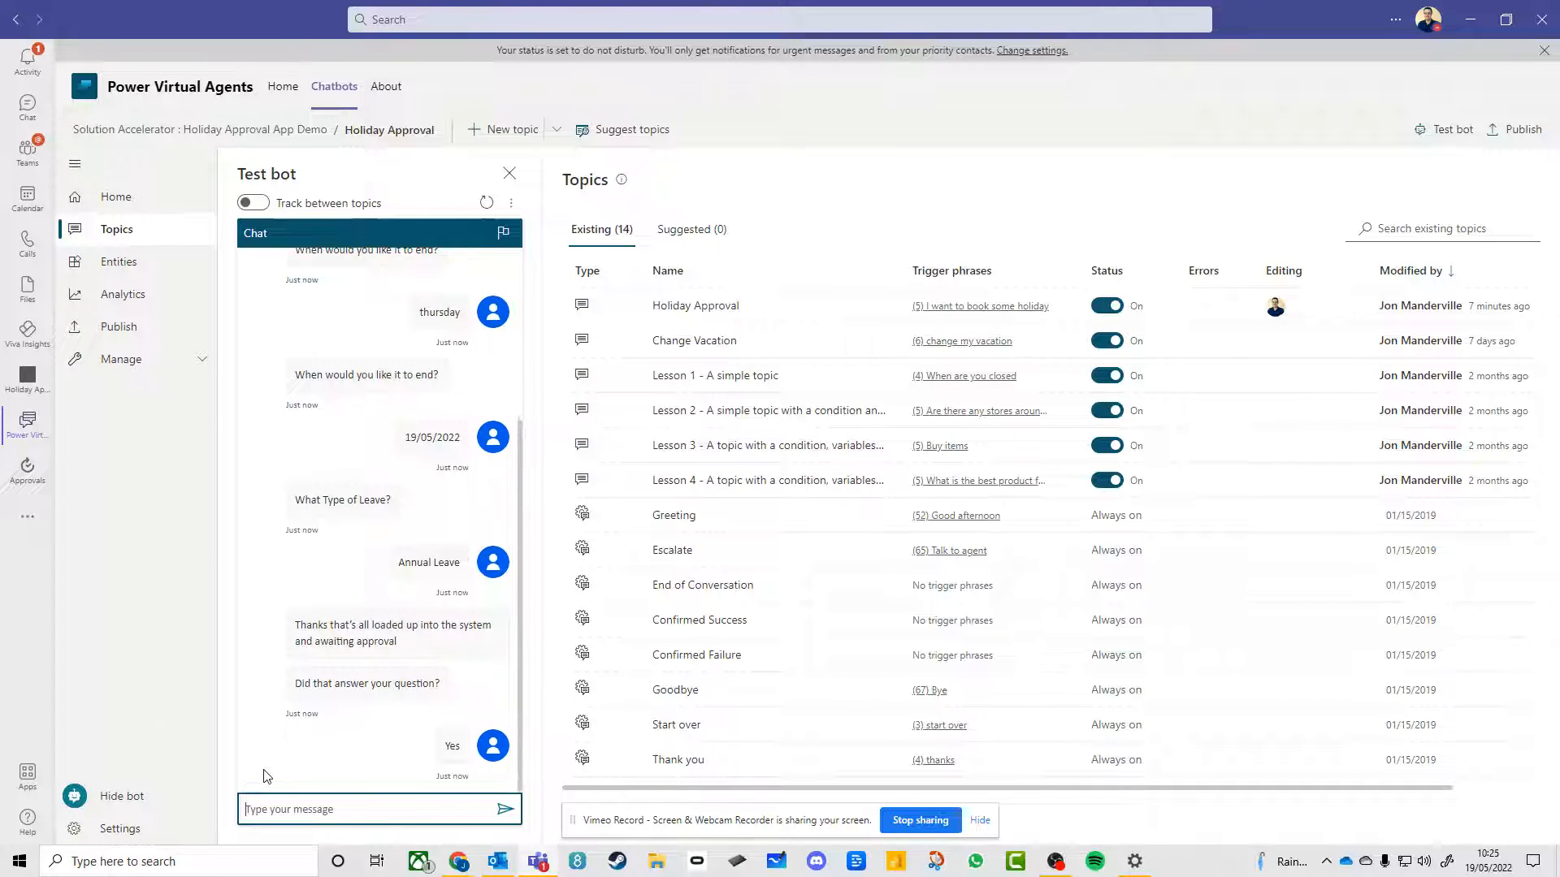
pyautogui.click(479, 722)
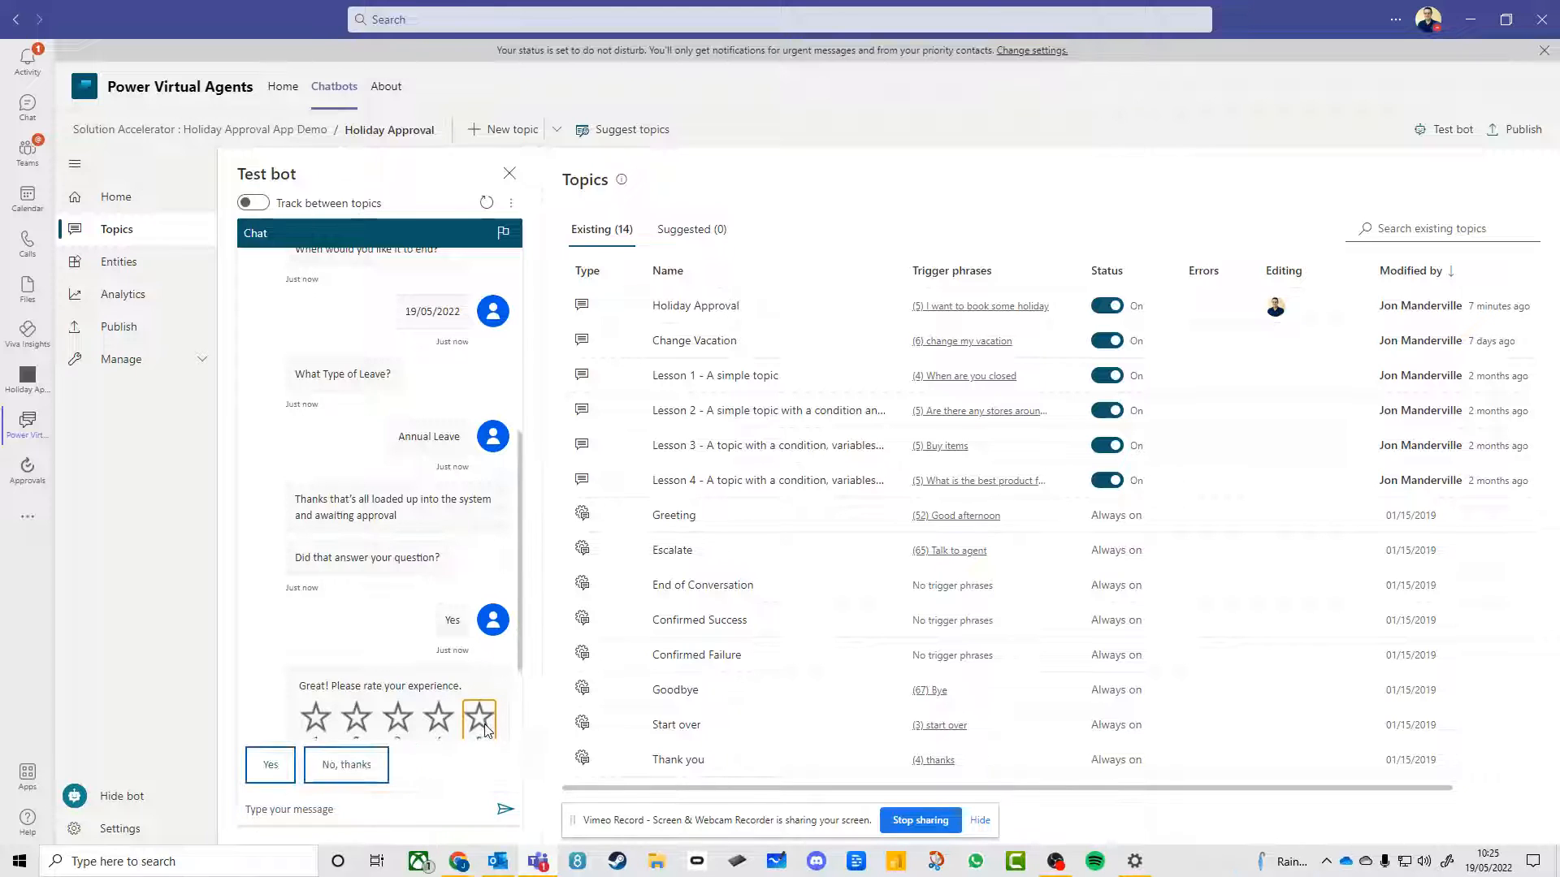
pyautogui.click(345, 766)
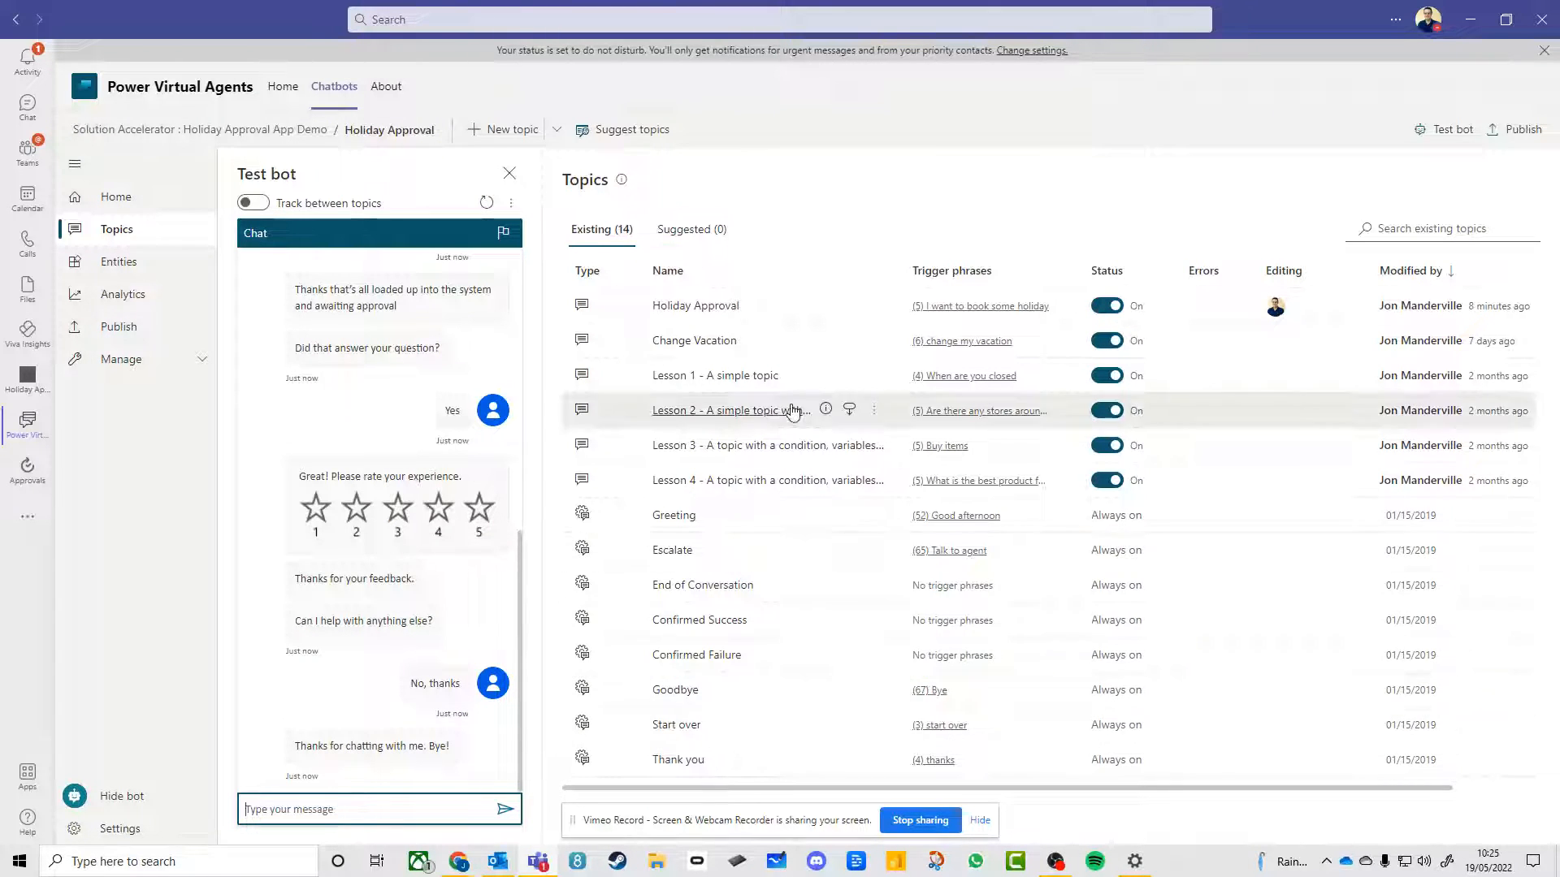
# Open the Holiday Approval topic and examine its trigger phrases, date questions and leave type question
pyautogui.click(722, 307)
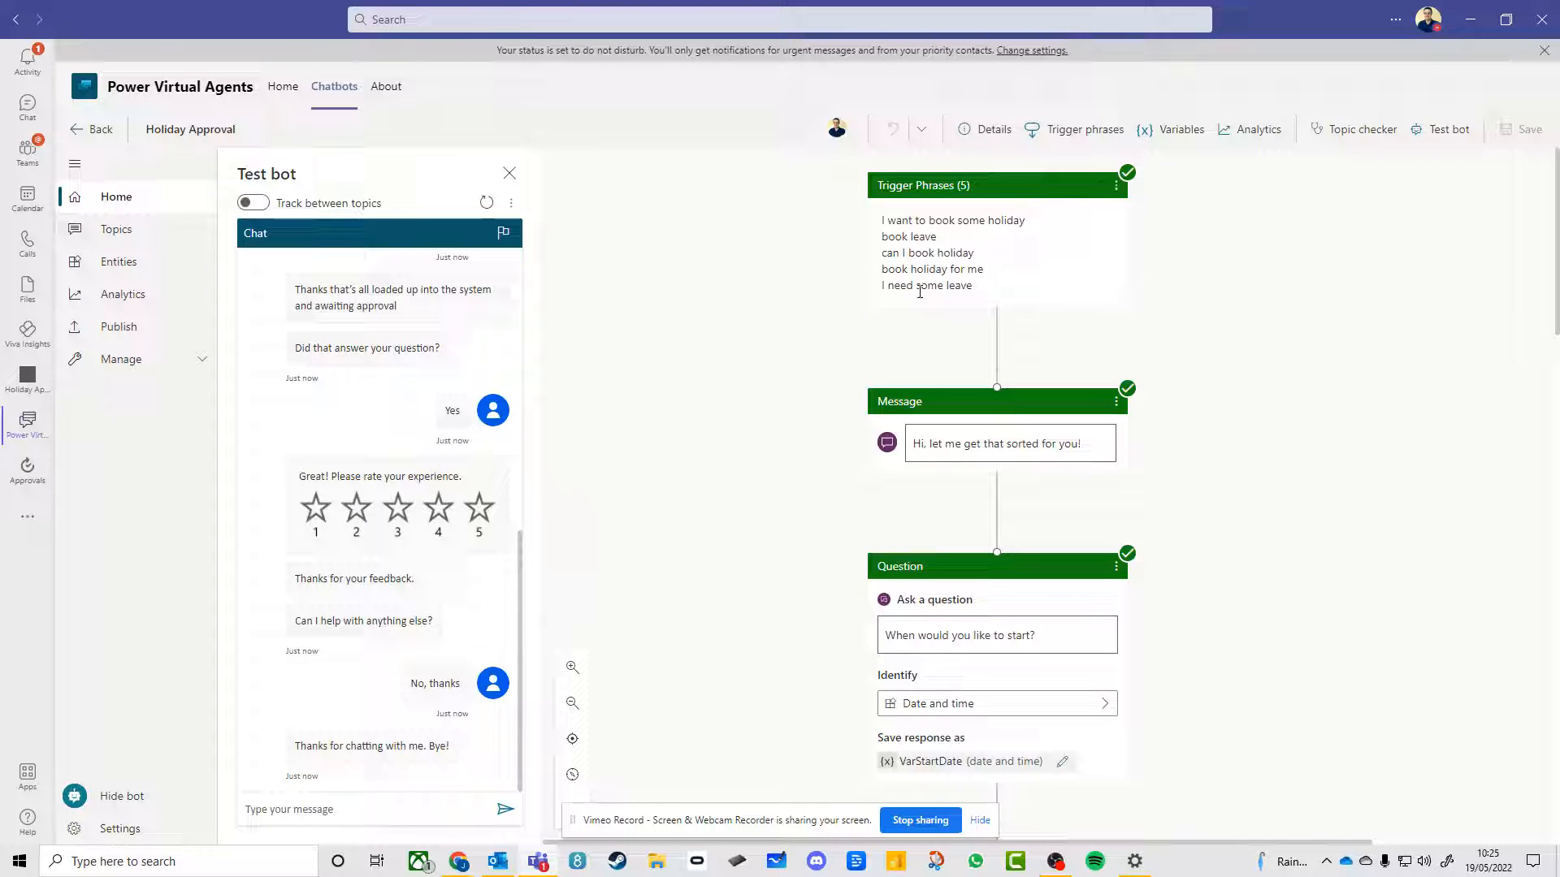
pyautogui.scroll(-3, 1271, 351)
pyautogui.scroll(-1, 1051, 341)
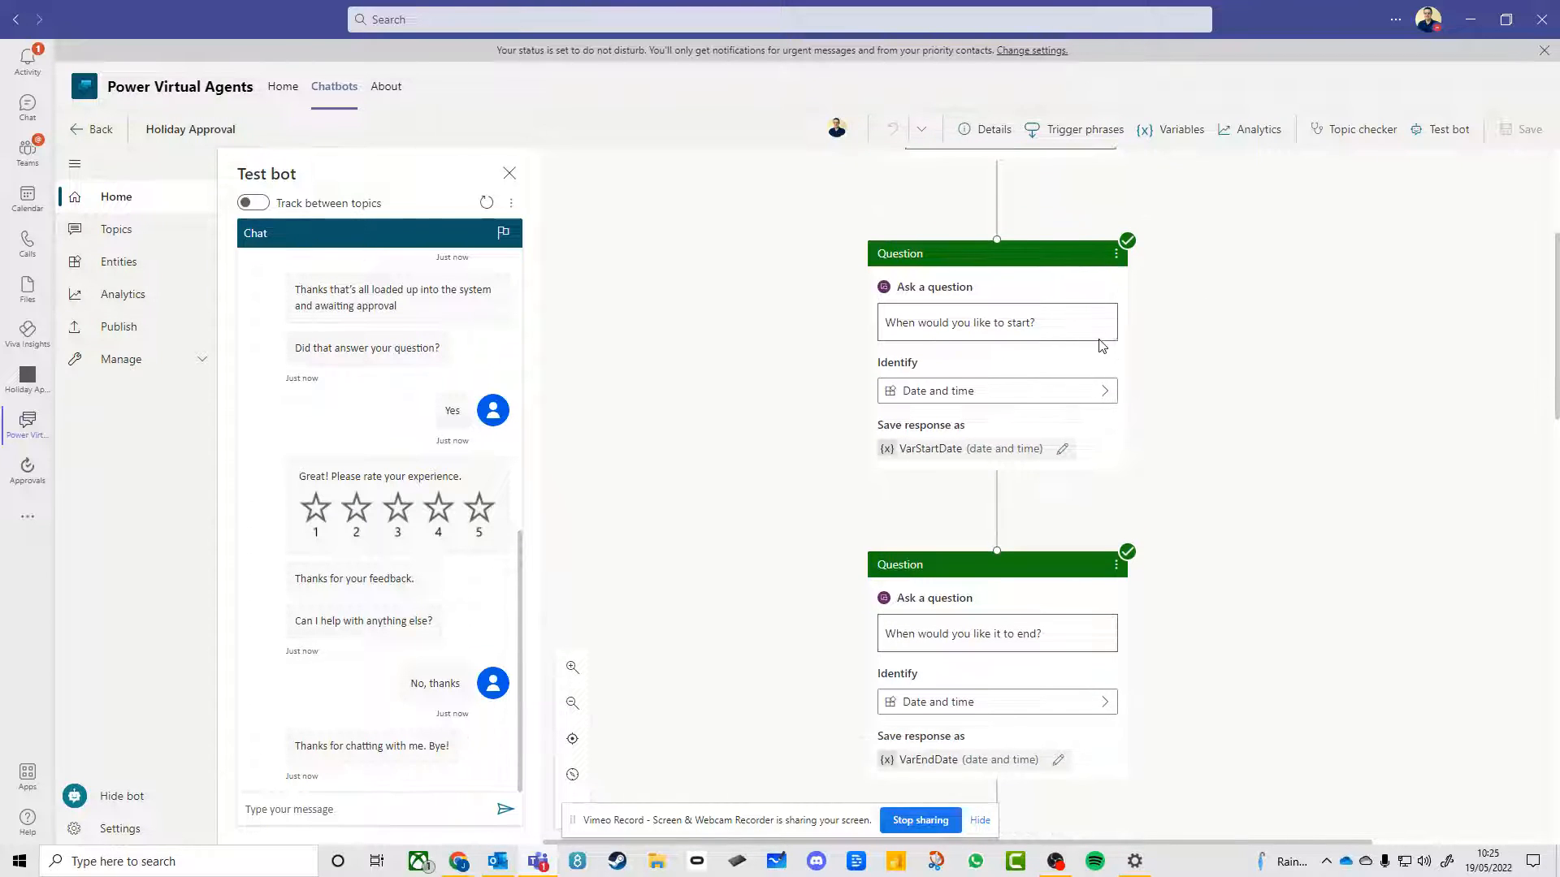
pyautogui.scroll(-3, 1209, 468)
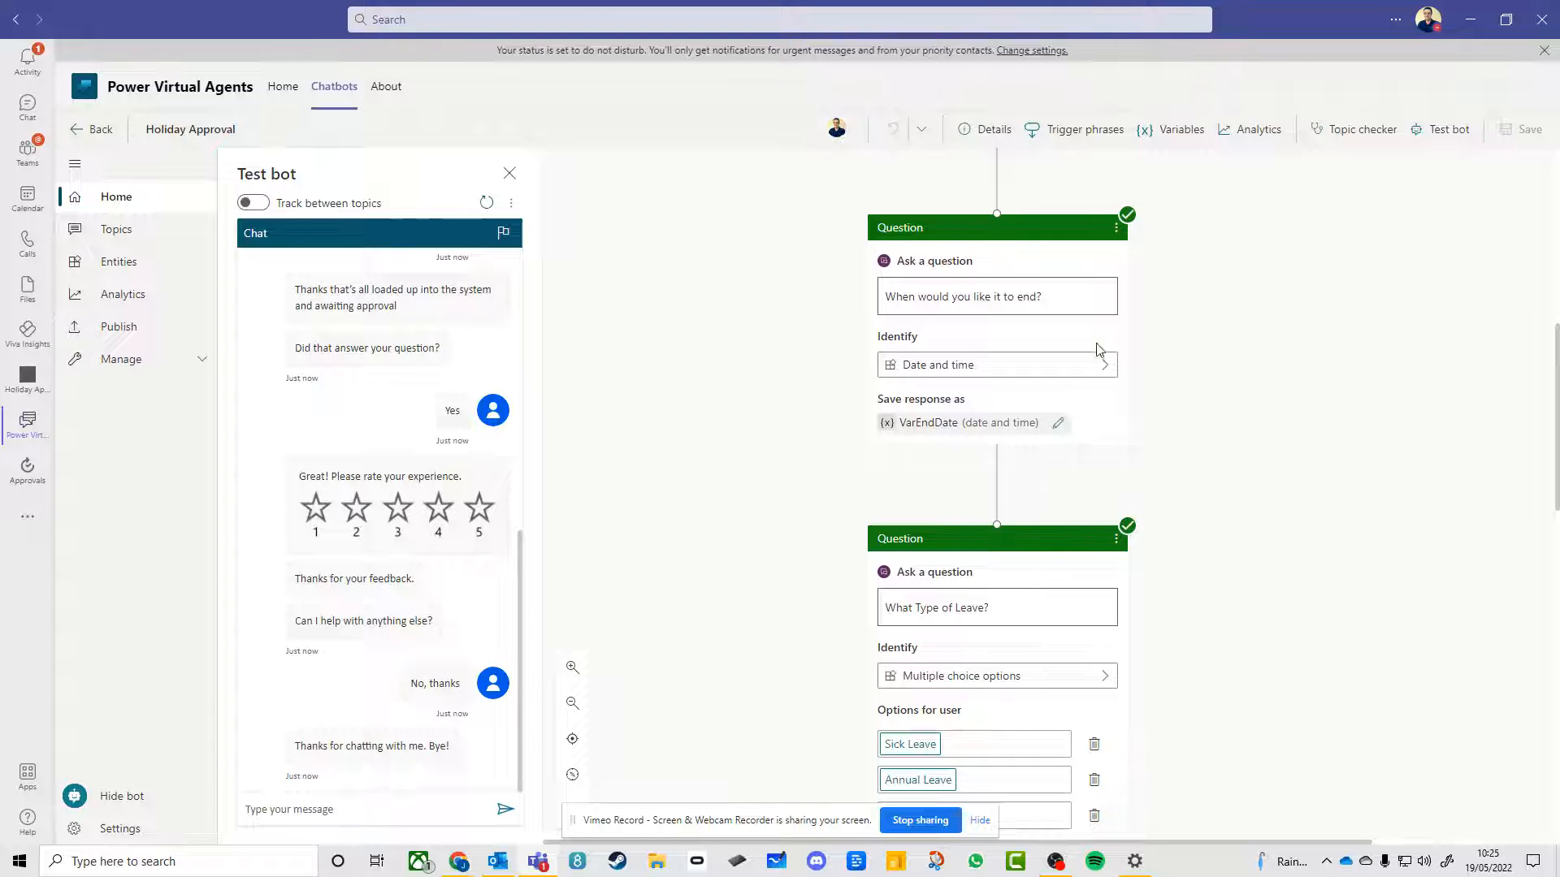
pyautogui.scroll(-3, 1300, 491)
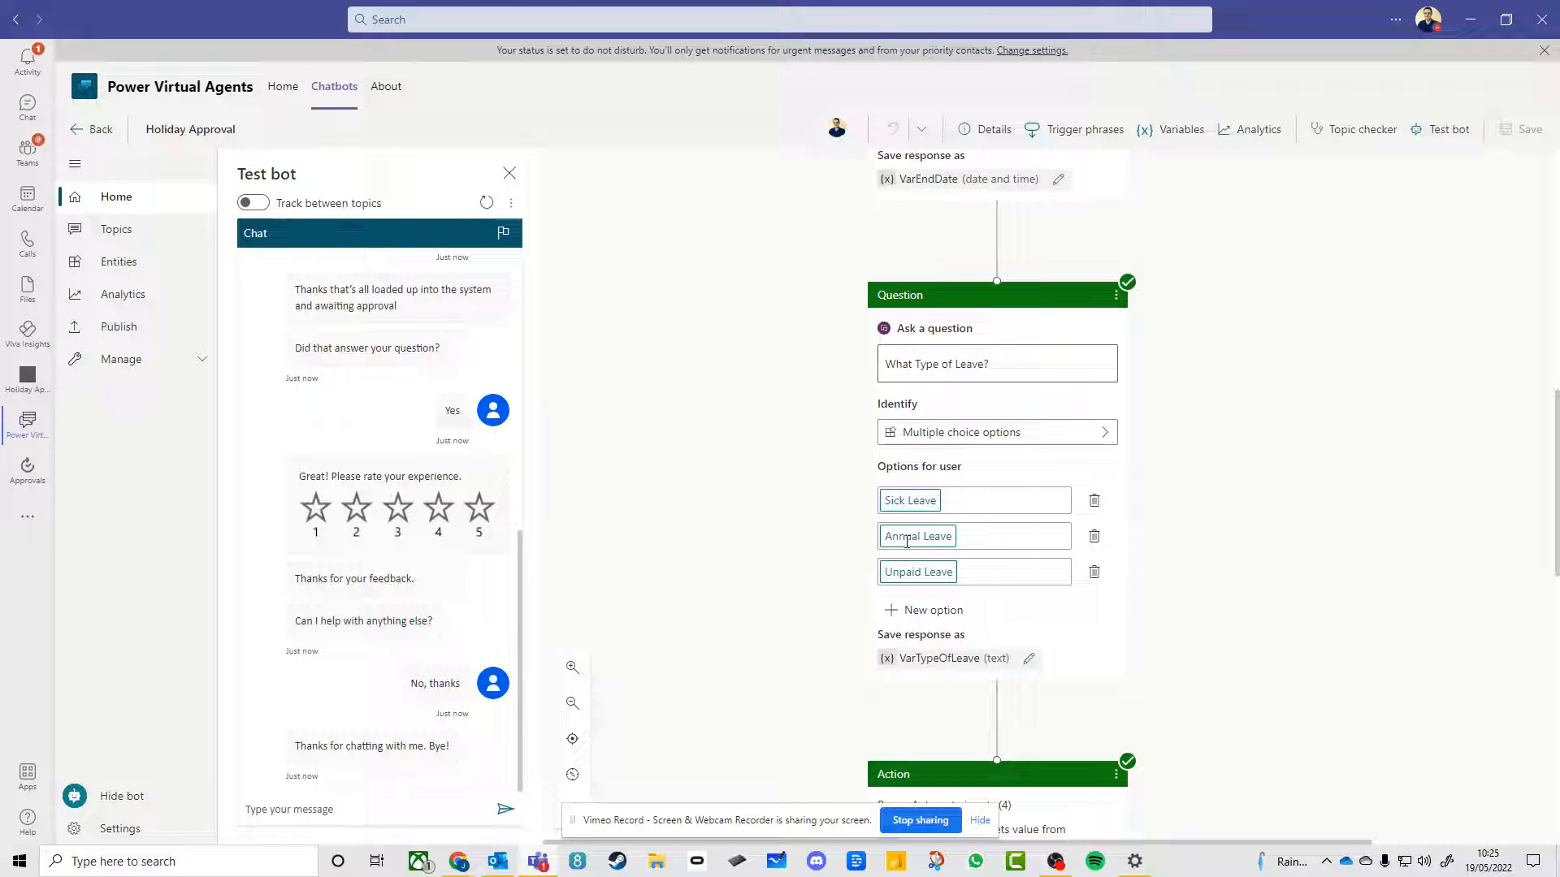
# Check the new request in the SharePoint Leave Requests list, and return to the topic to examine the action's Power Automate inputs
pyautogui.hotkey('alt', 'Tab')
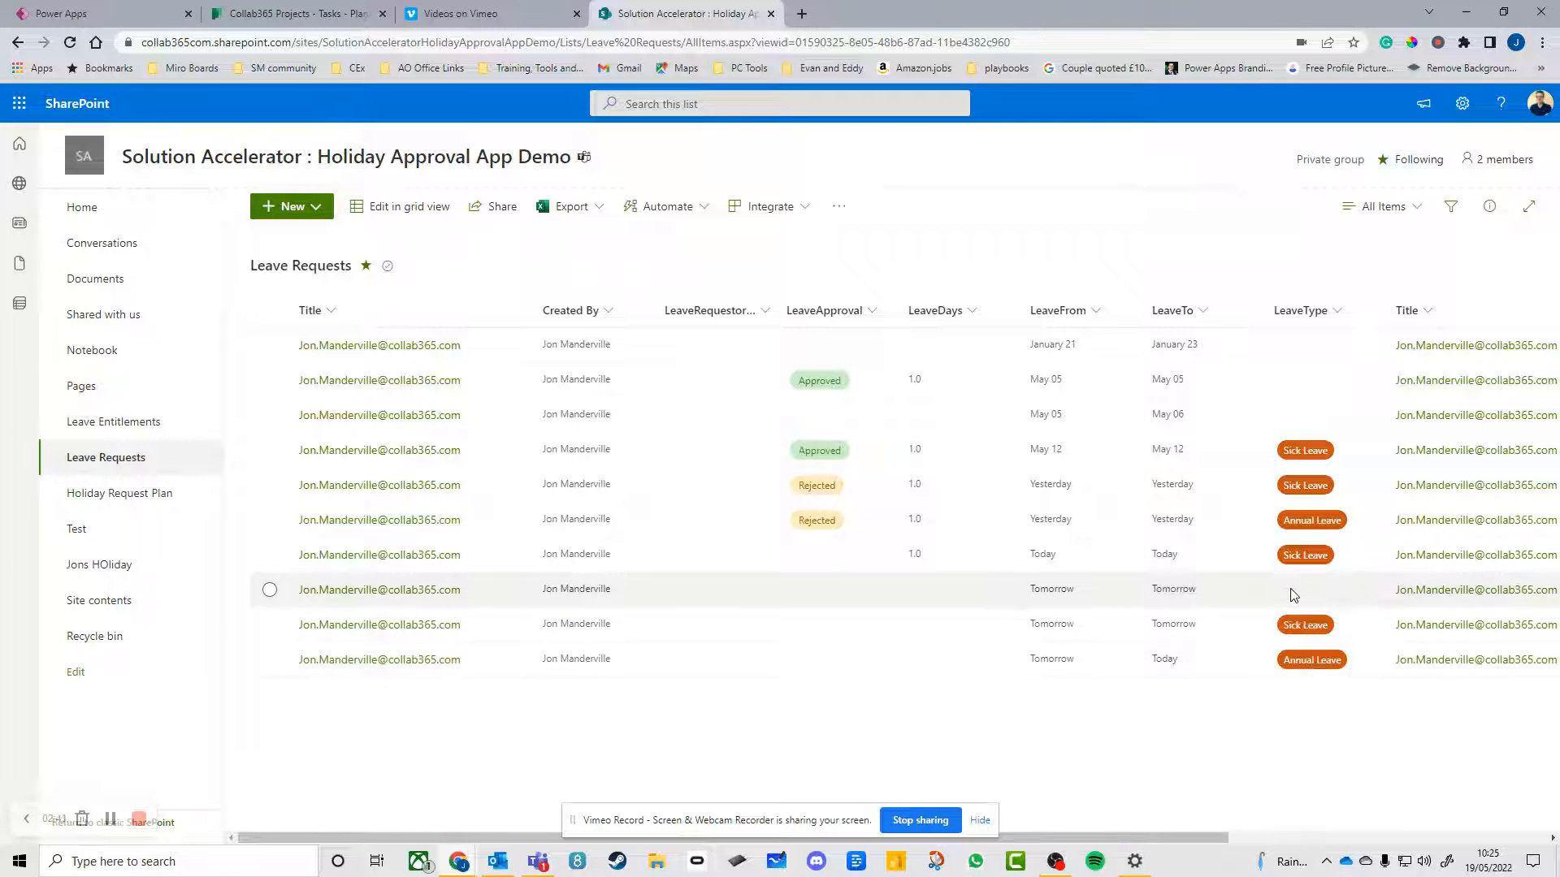
pyautogui.hotkey('alt', 'Tab')
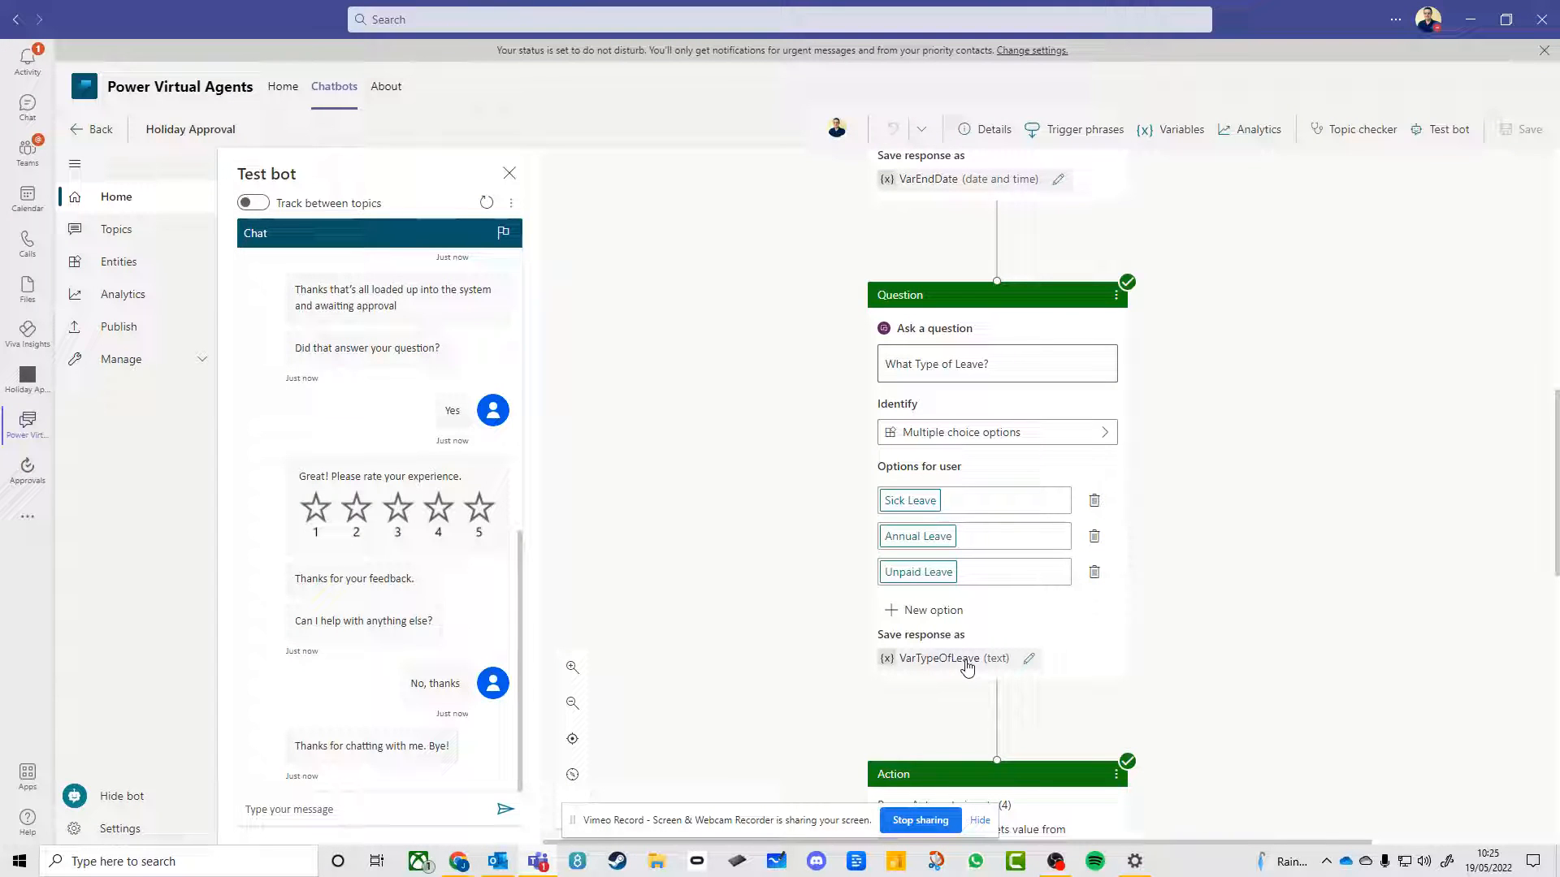
pyautogui.scroll(-2, 1271, 633)
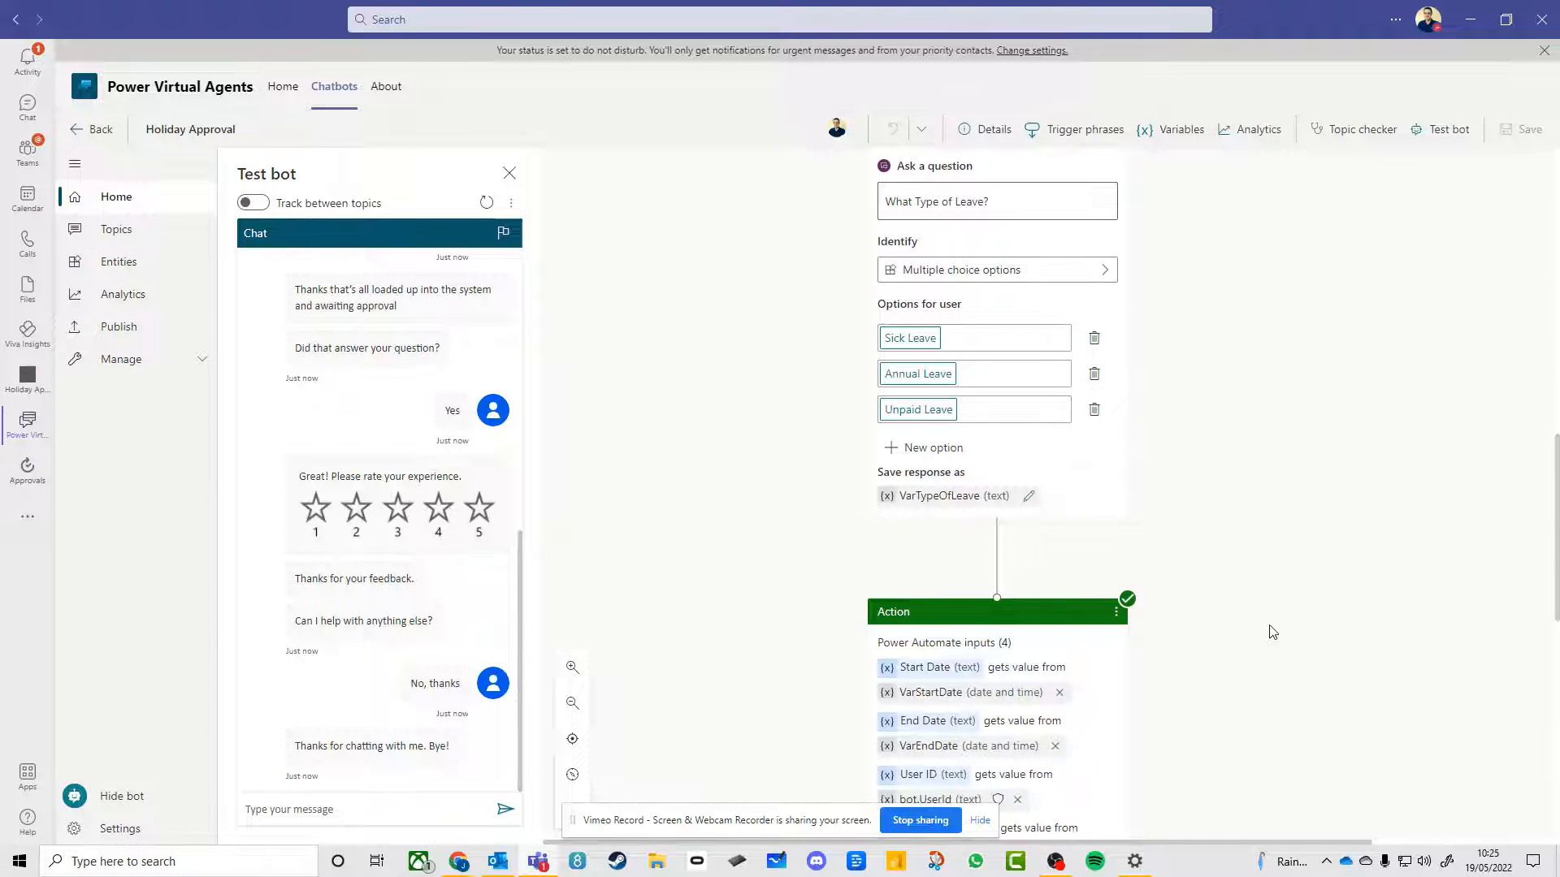
pyautogui.scroll(-2, 1194, 557)
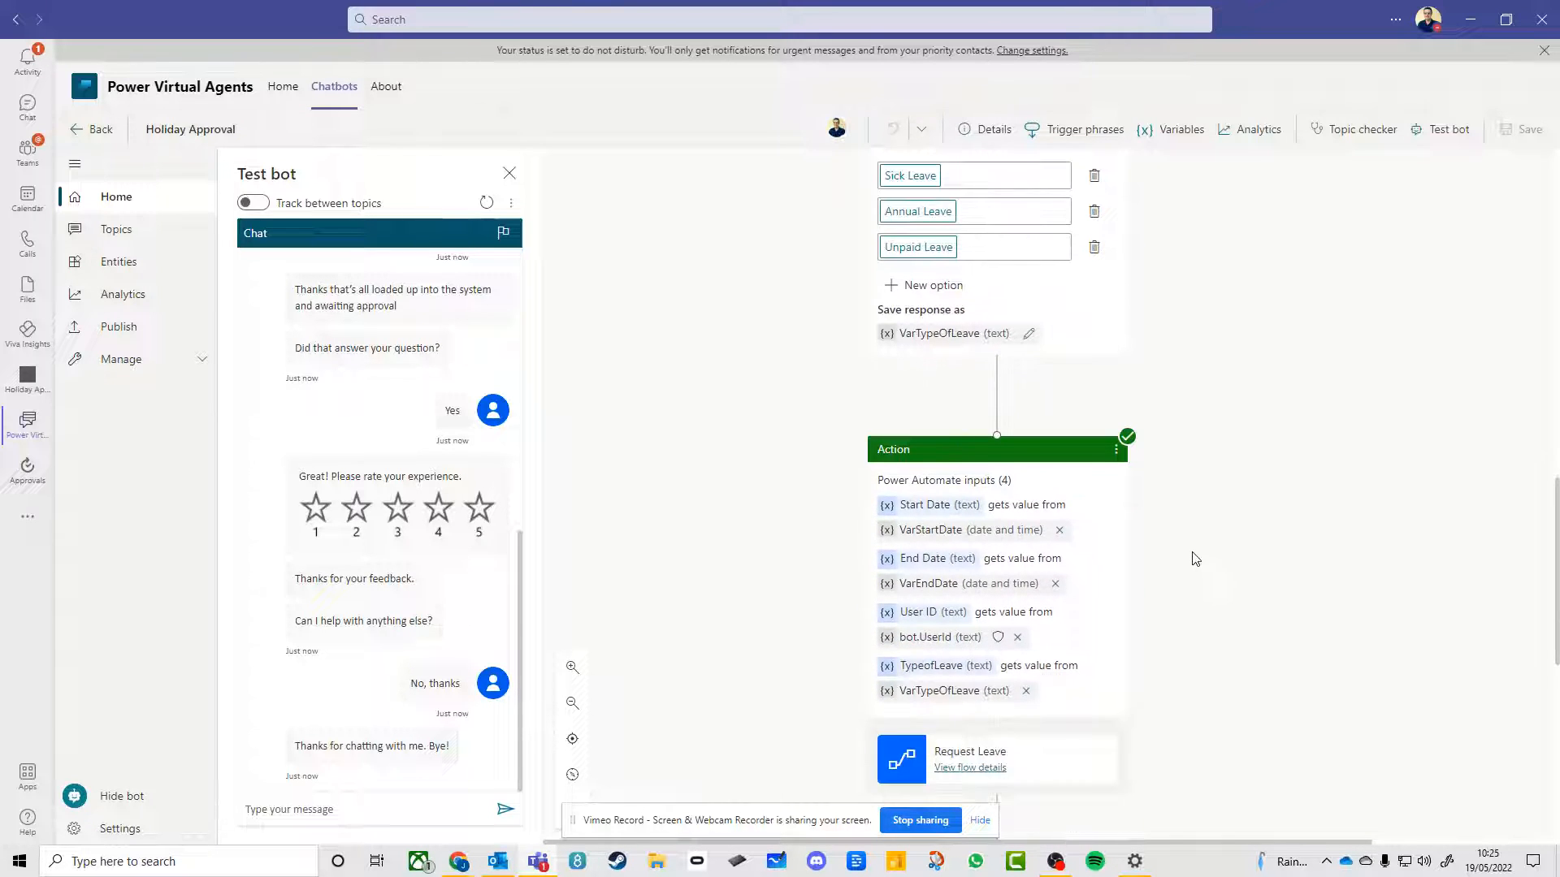
pyautogui.scroll(-1, 1194, 558)
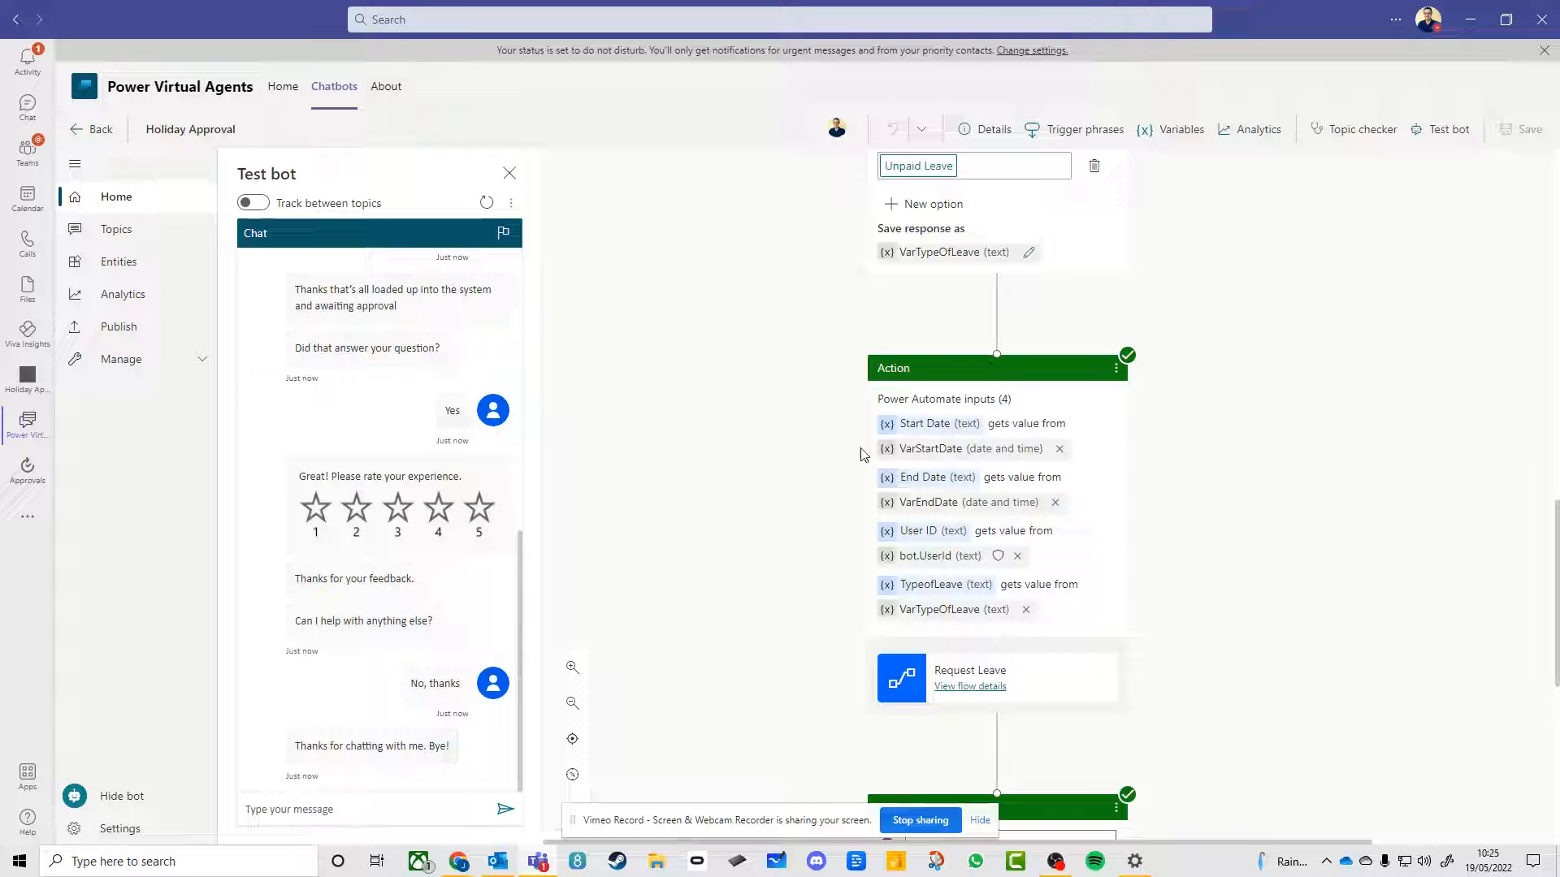
# Open the Request Leave flow for editing, examine the inputs of its Power Virtual Agents trigger and return to the topic
pyautogui.click(971, 690)
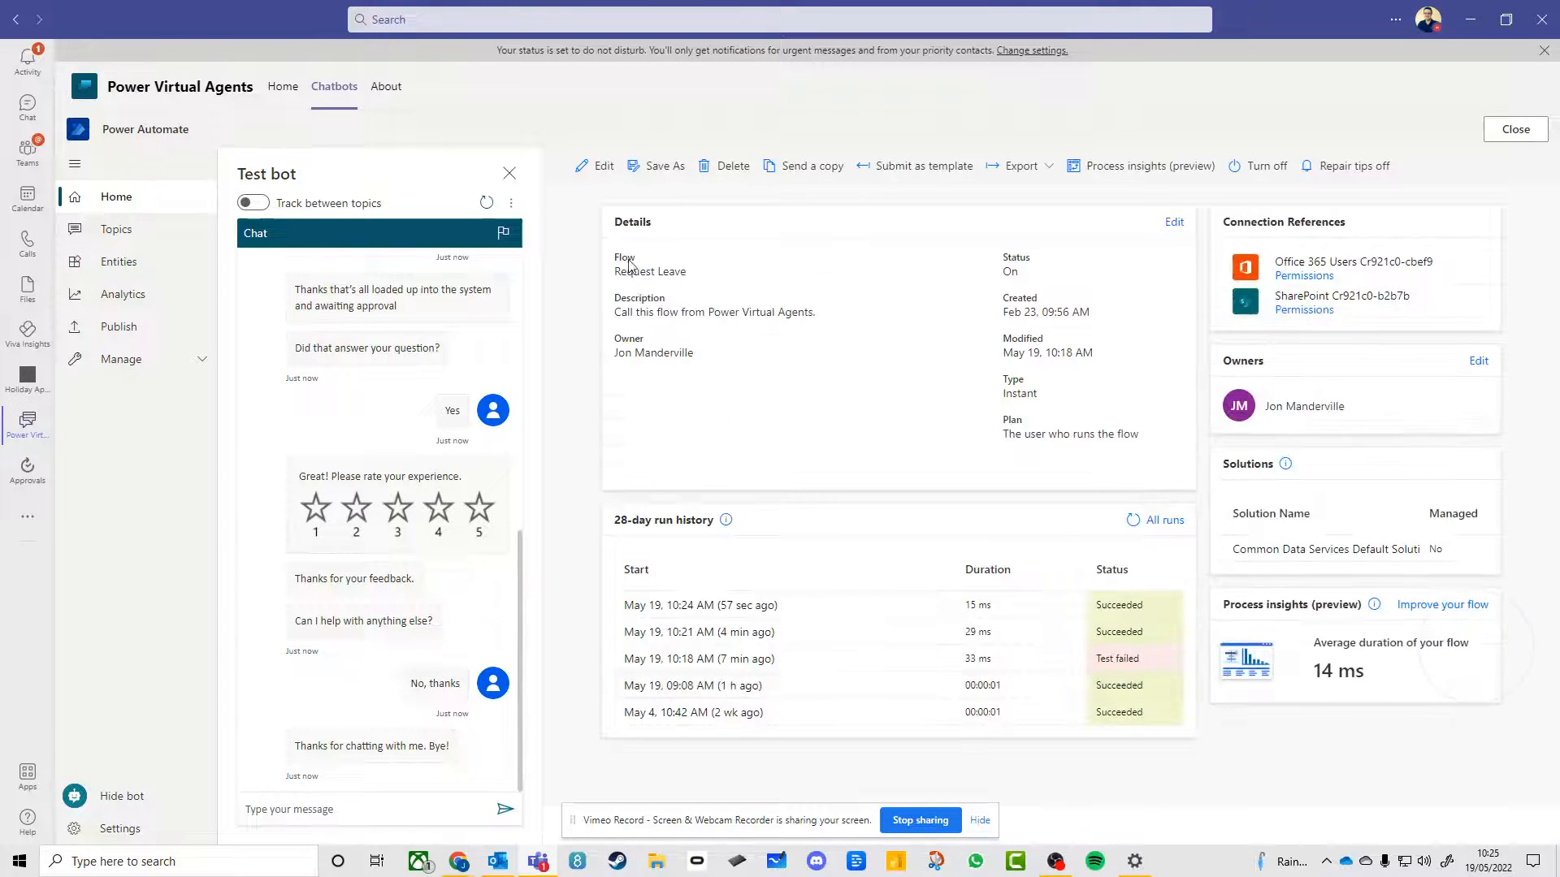
pyautogui.click(598, 168)
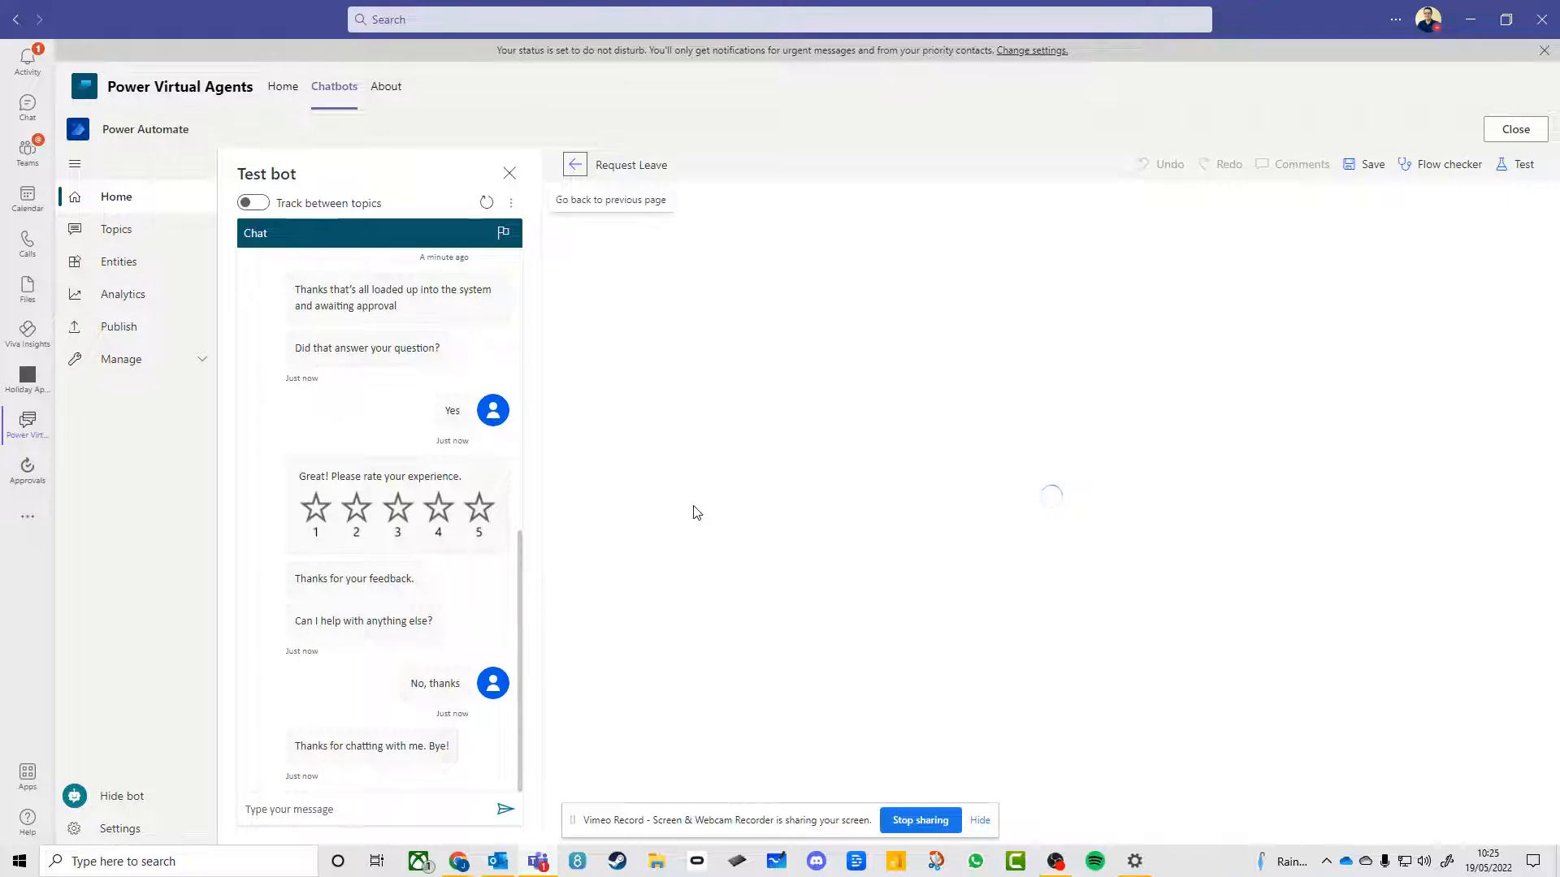
pyautogui.click(922, 215)
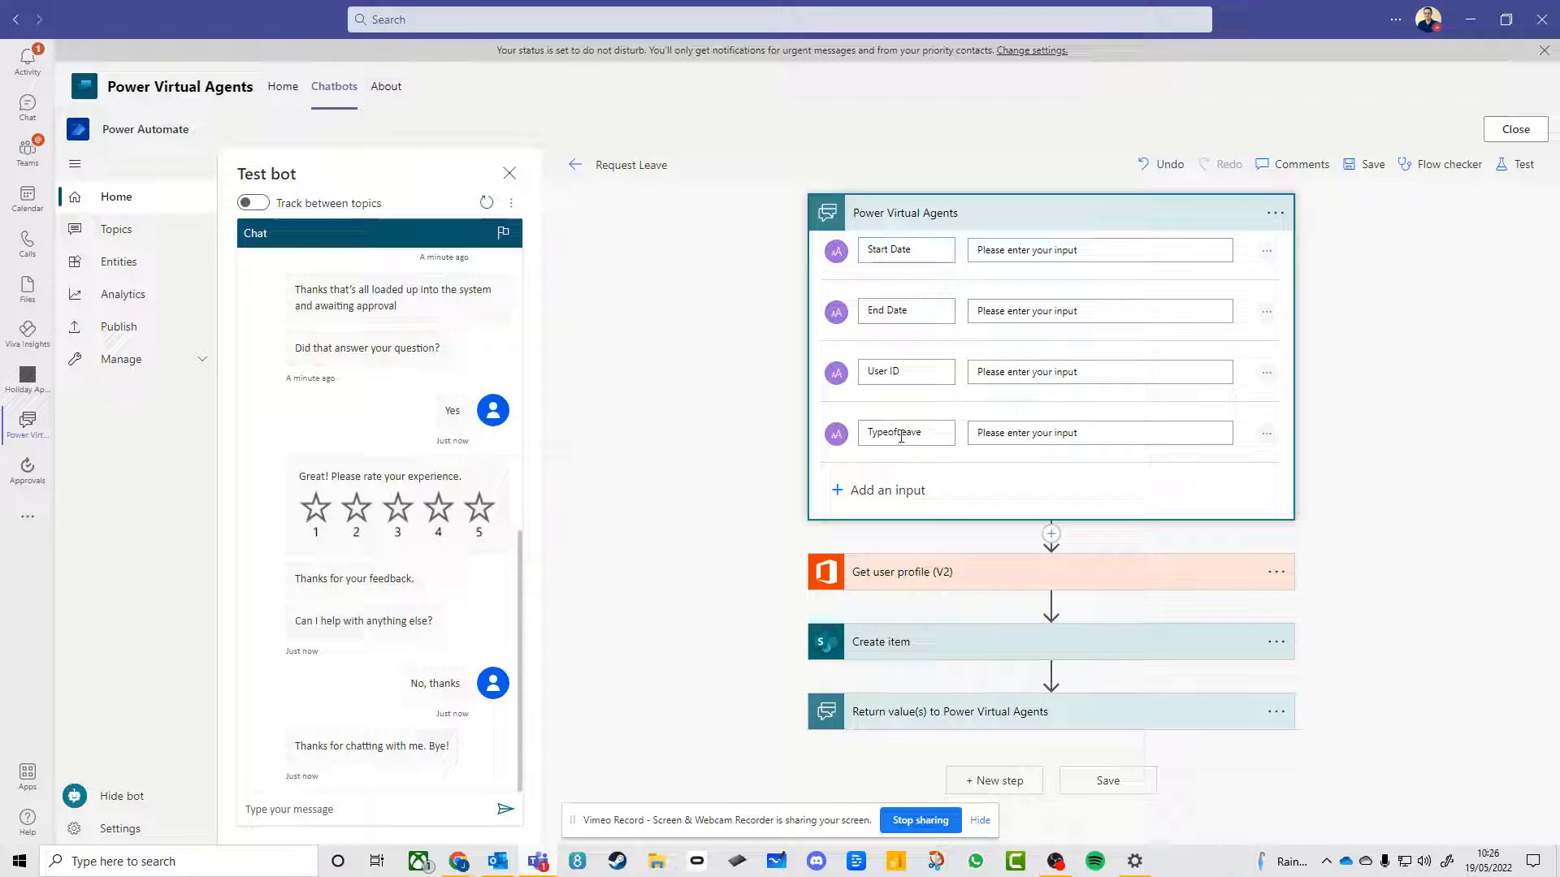
pyautogui.click(578, 168)
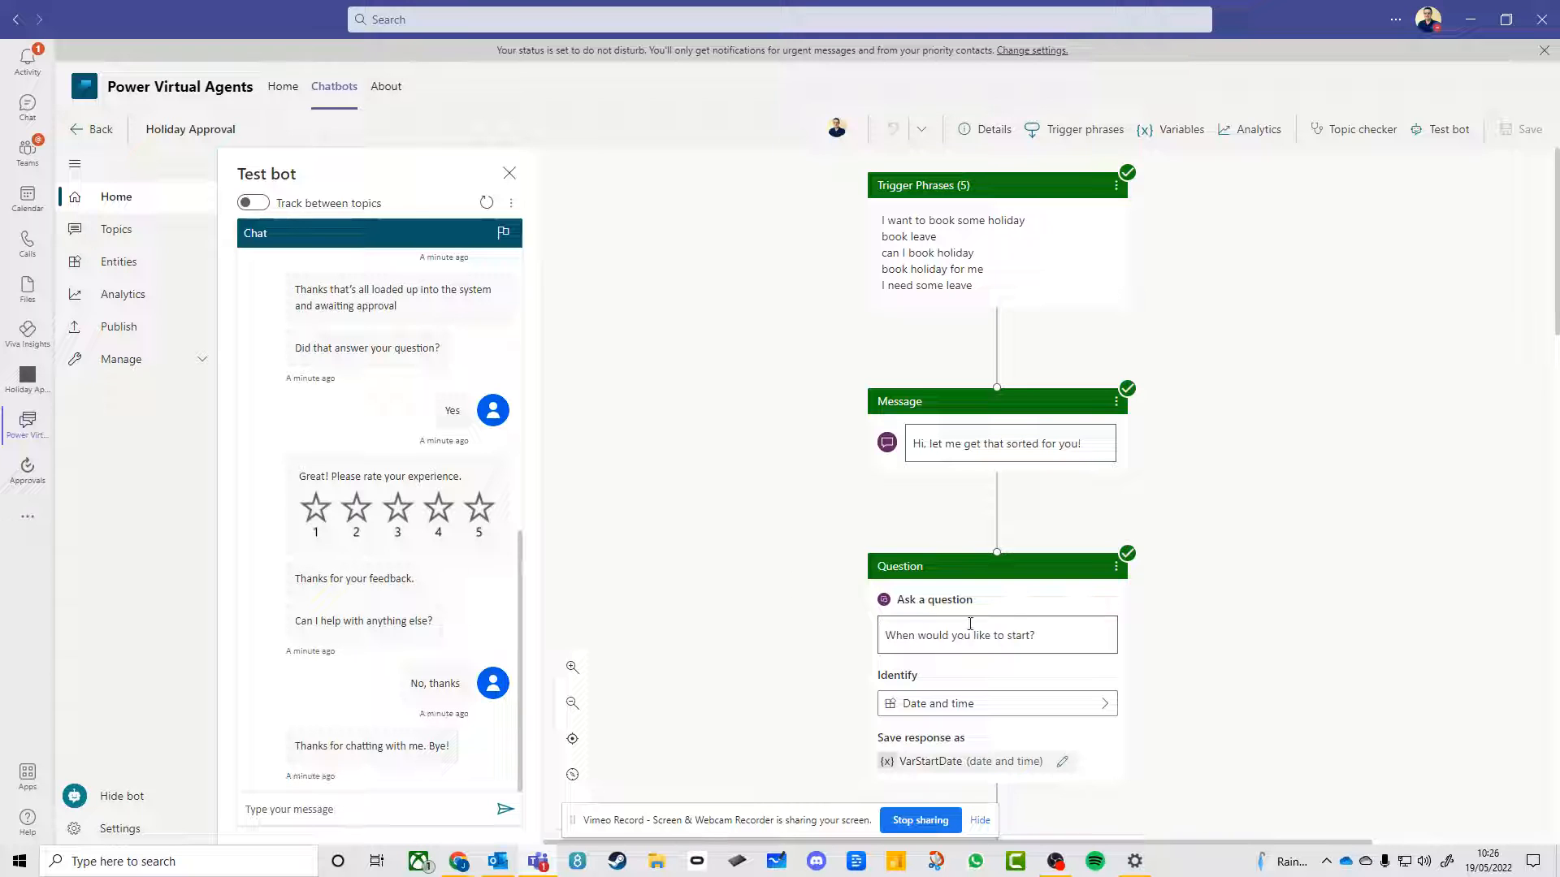
# Add a question node after the Request Leave action with the text "what is it"
pyautogui.scroll(-10, 970, 624)
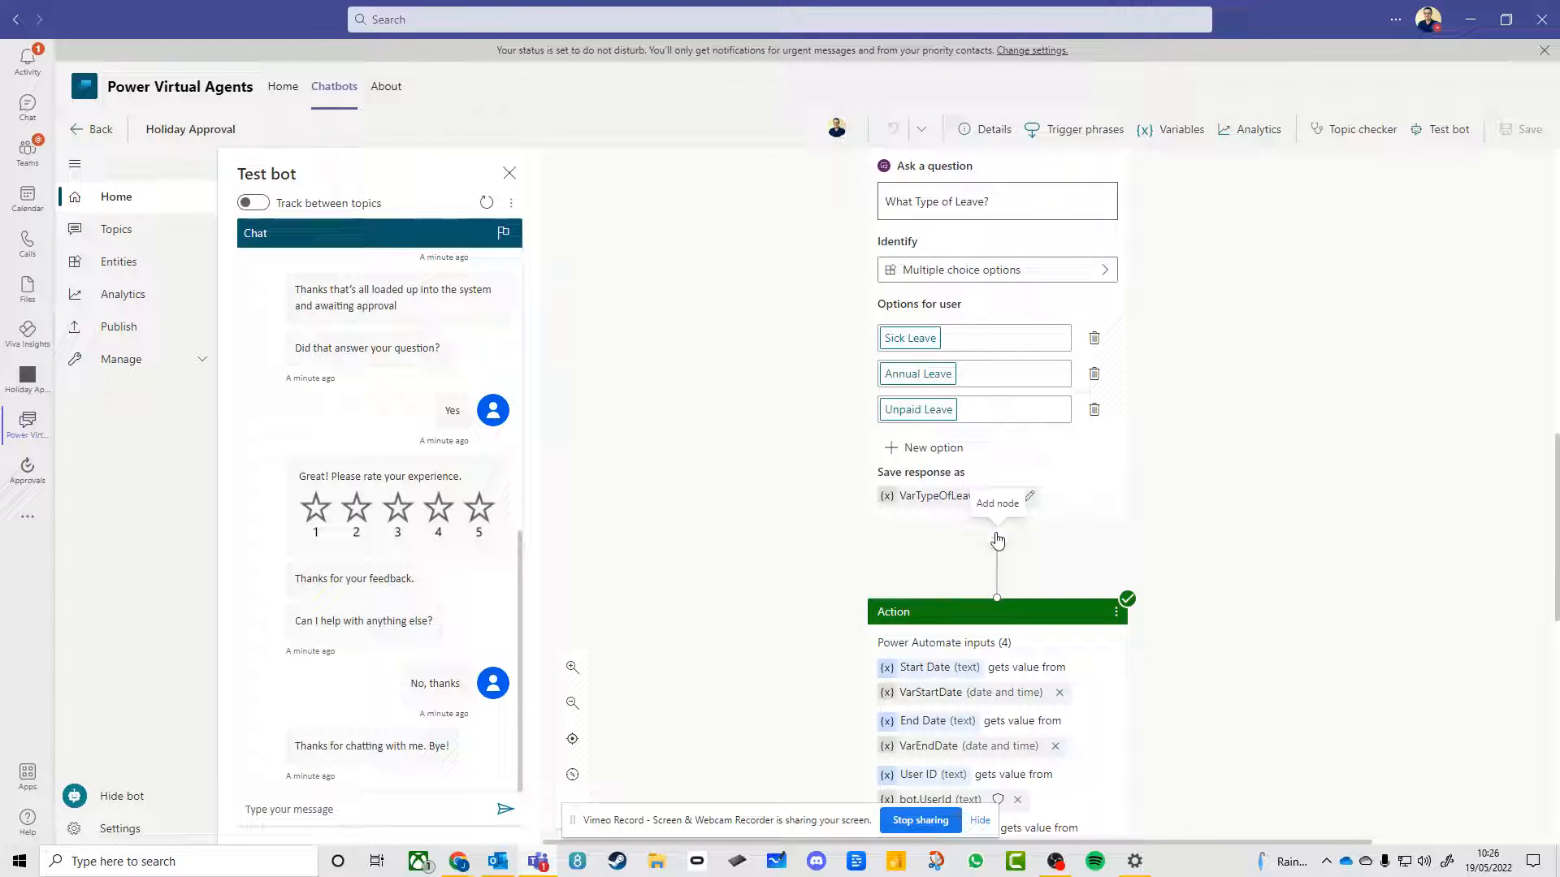
pyautogui.scroll(-4, 998, 540)
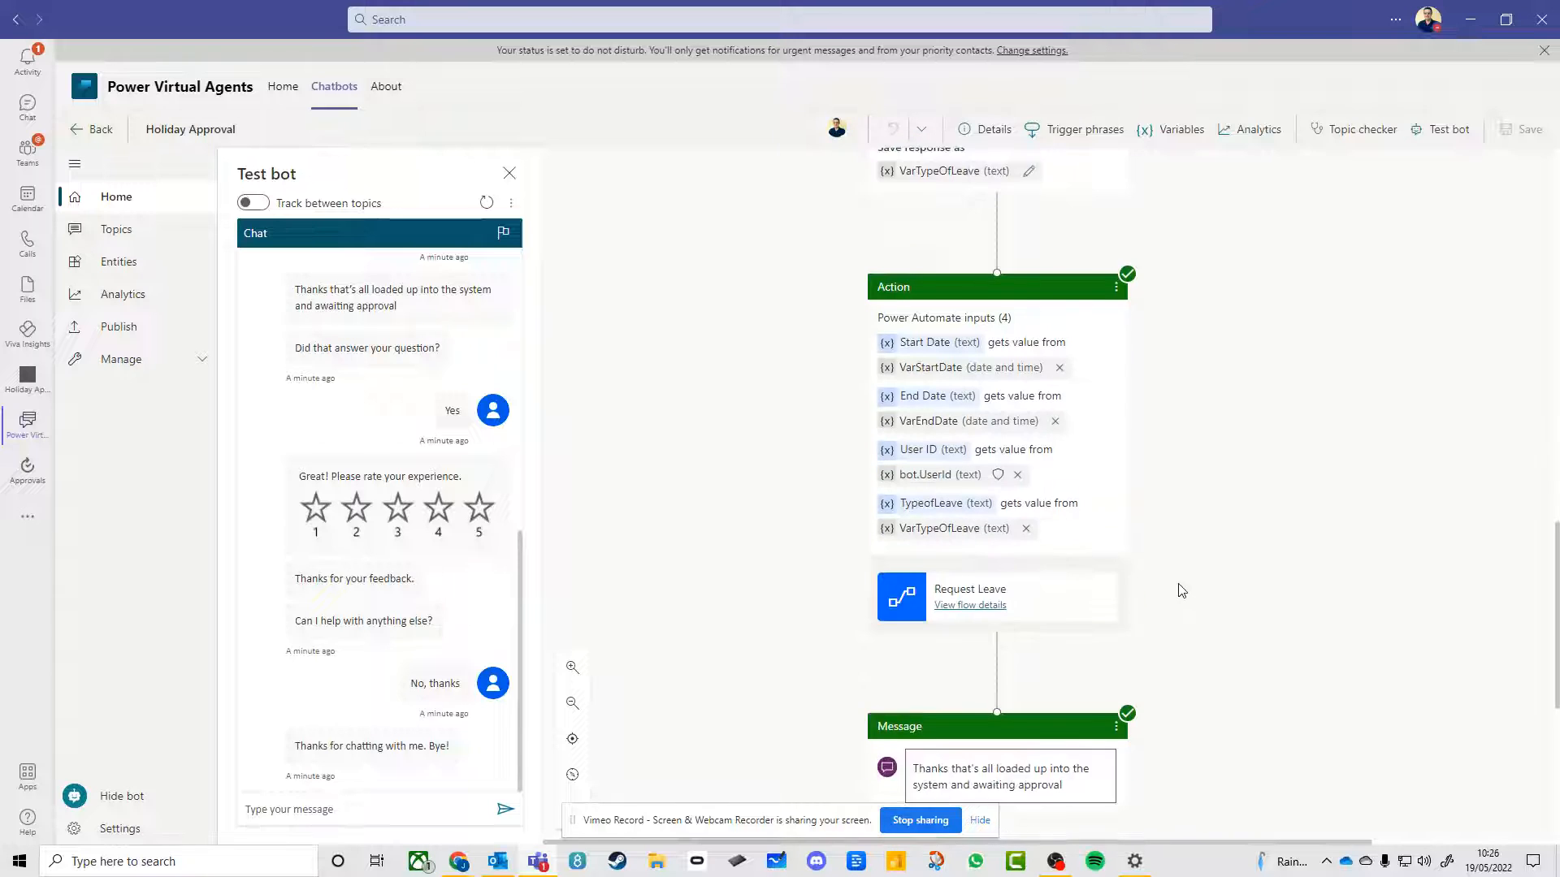
pyautogui.click(999, 650)
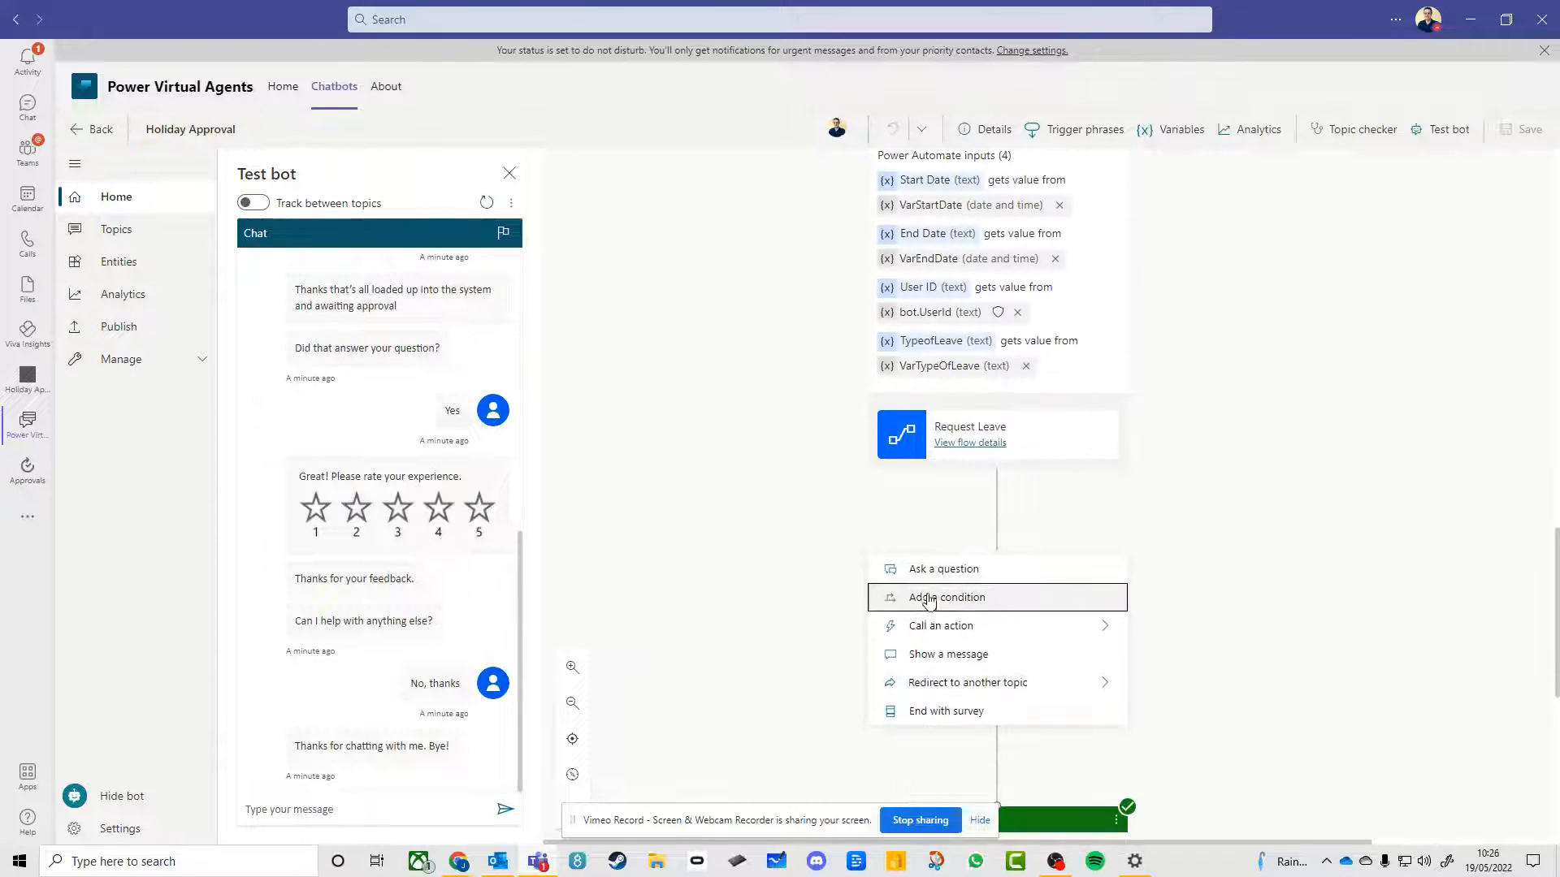
pyautogui.click(930, 574)
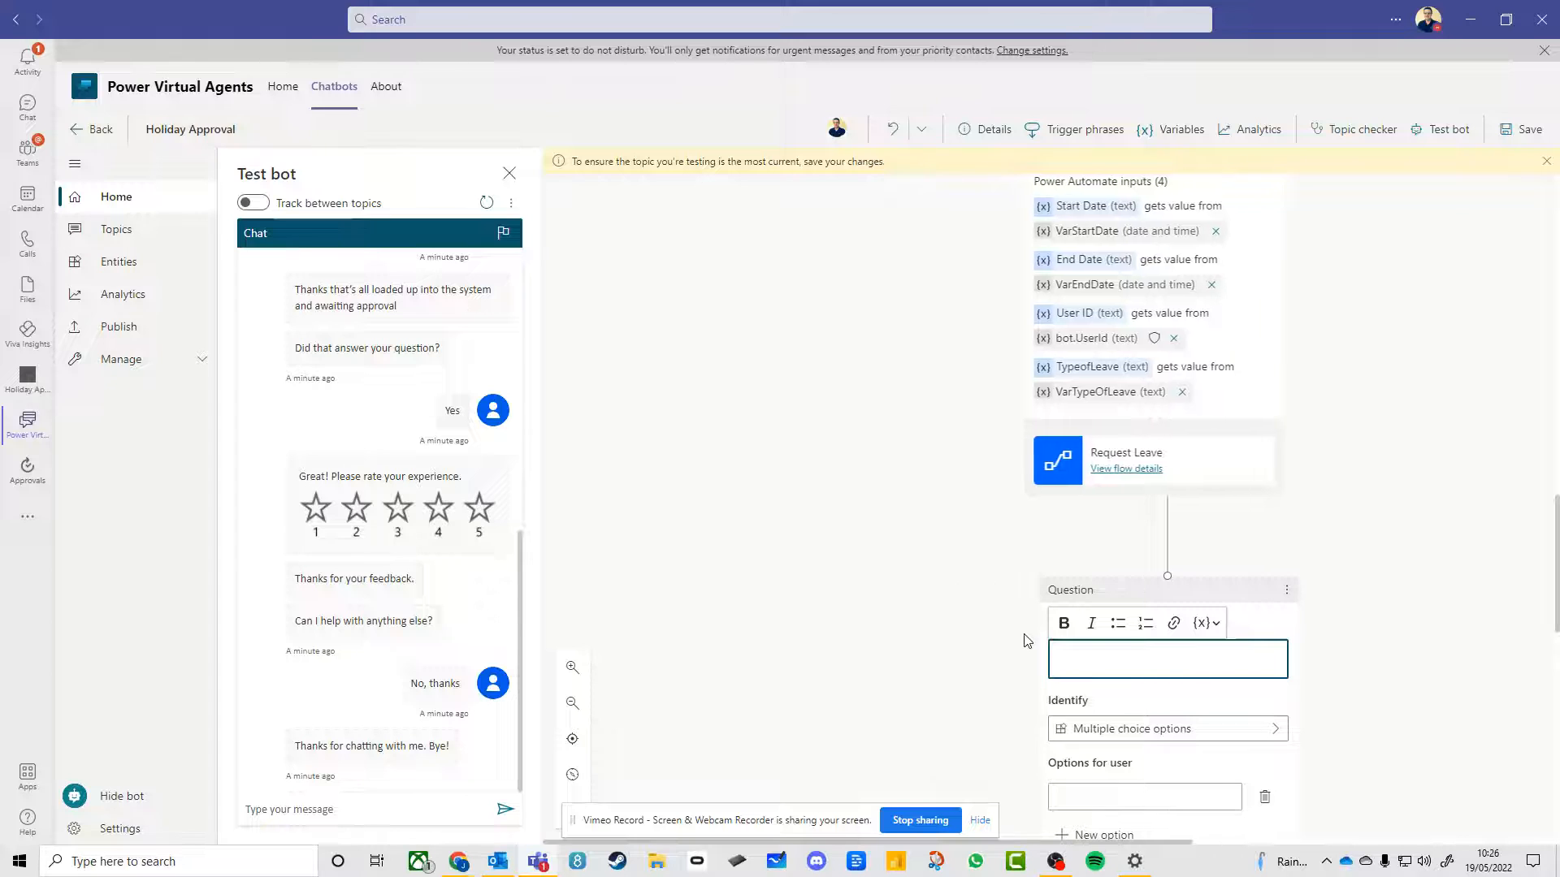
pyautogui.write('what is it')
pyautogui.press('Return')
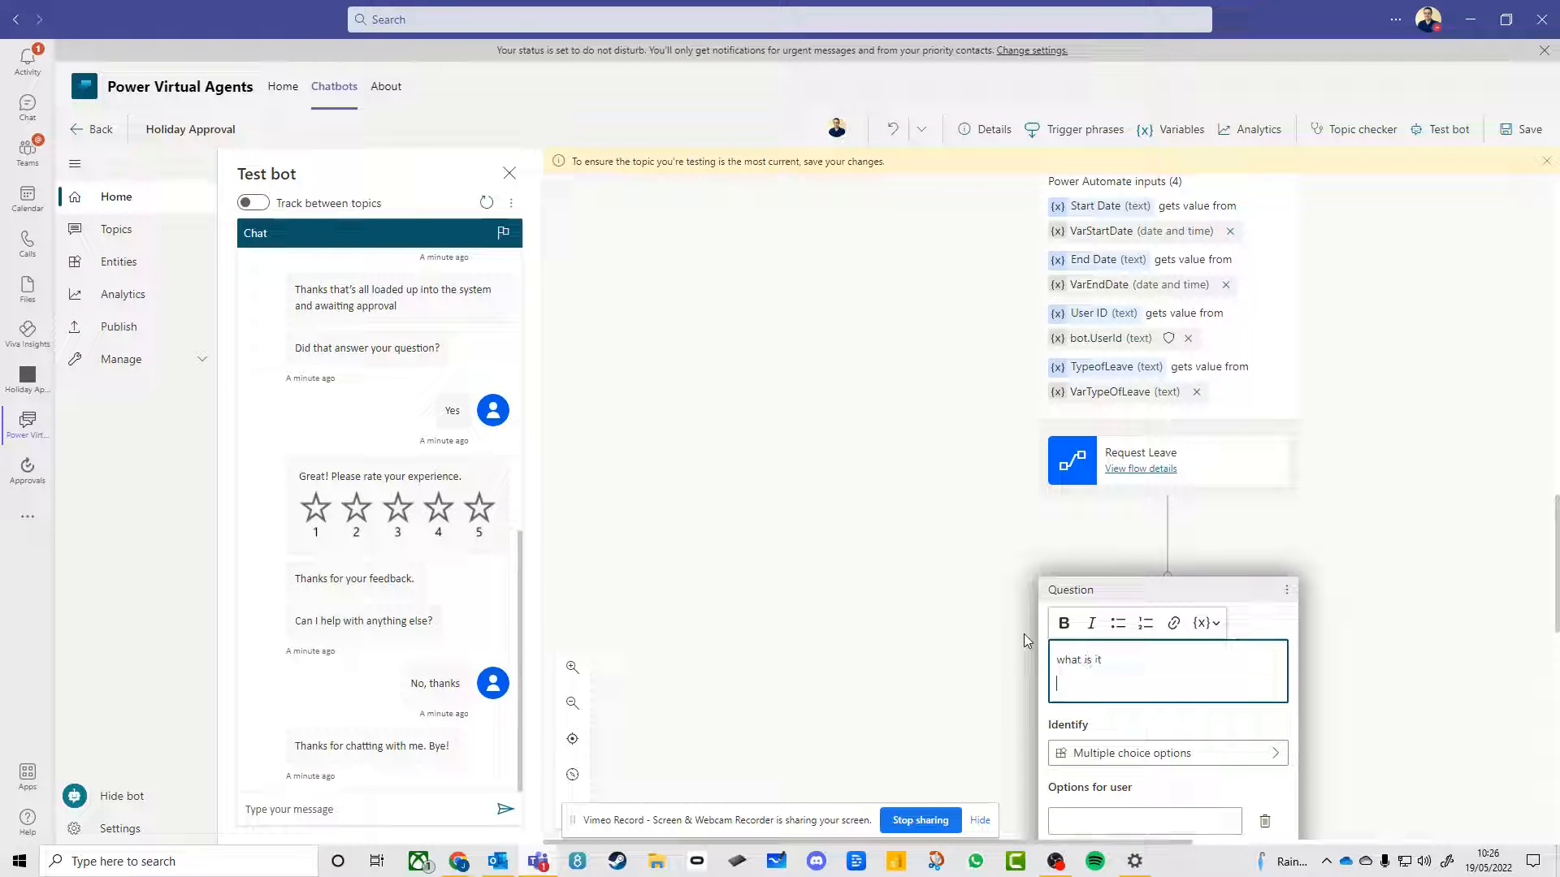
# Add the multiple-choice options 1 and 2 to the "what is it" question
pyautogui.scroll(-2, 1138, 752)
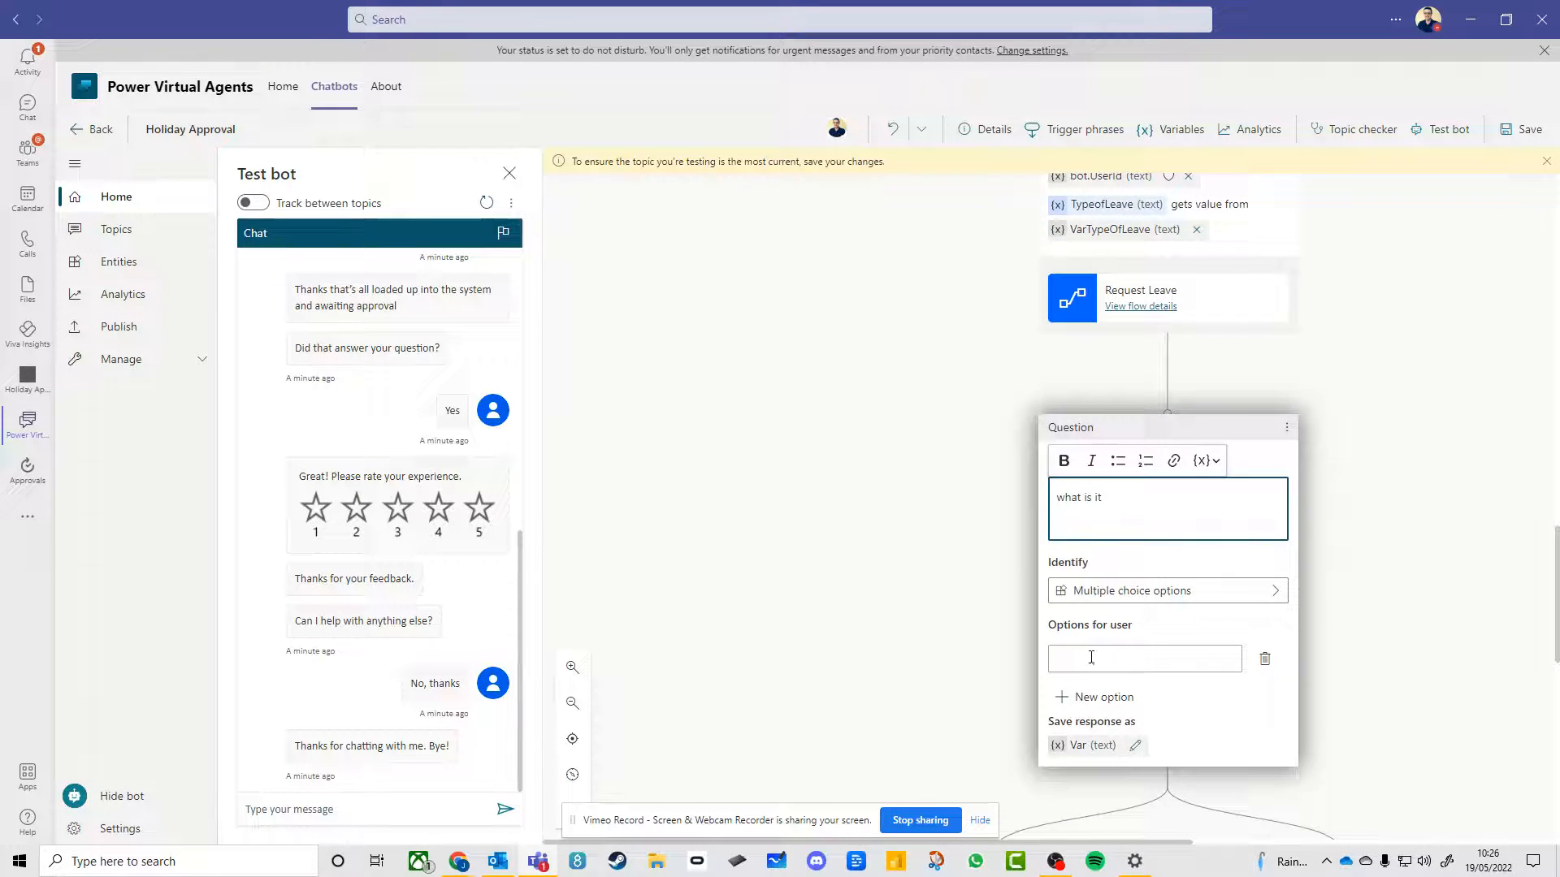
pyautogui.click(1091, 657)
pyautogui.write('1')
pyautogui.click(1077, 697)
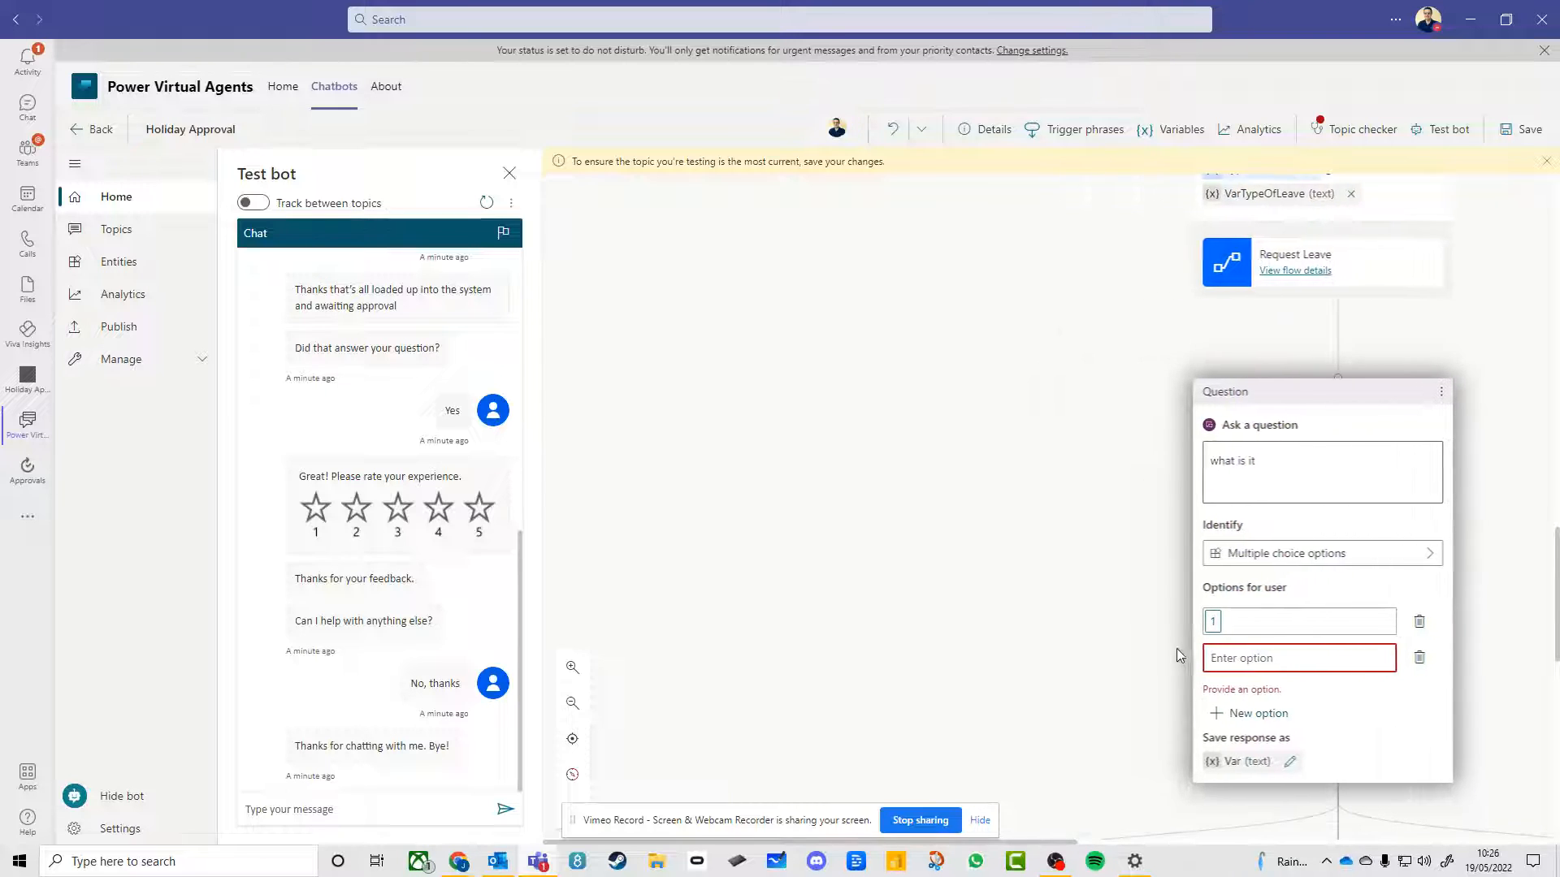
pyautogui.click(1138, 738)
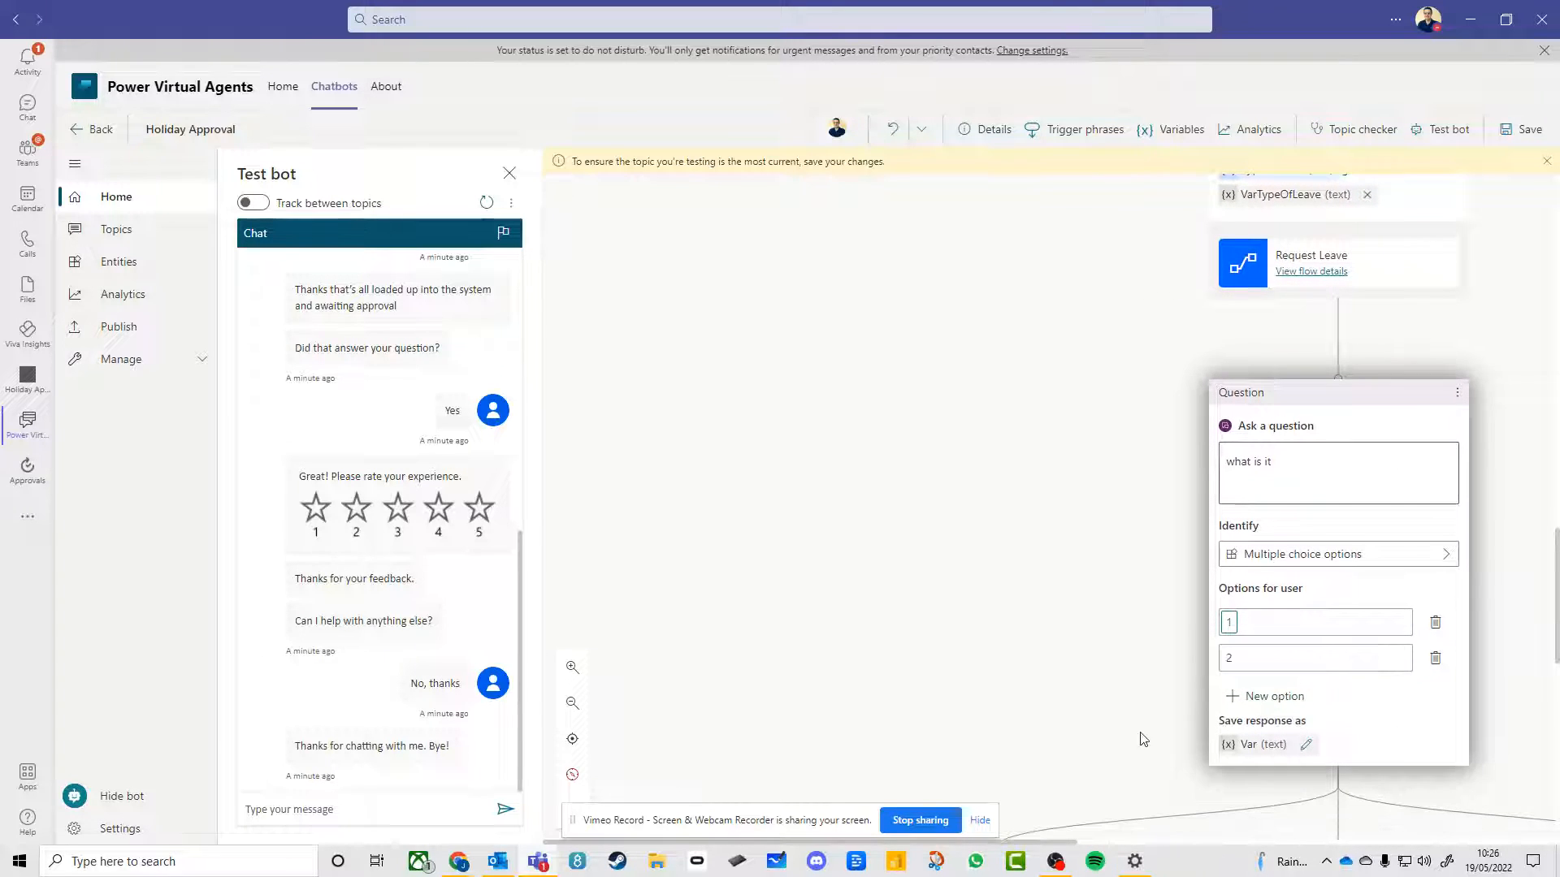
# Delete the condition branches for options 1 and 2 below the "what is it" question
pyautogui.scroll(-2, 1072, 728)
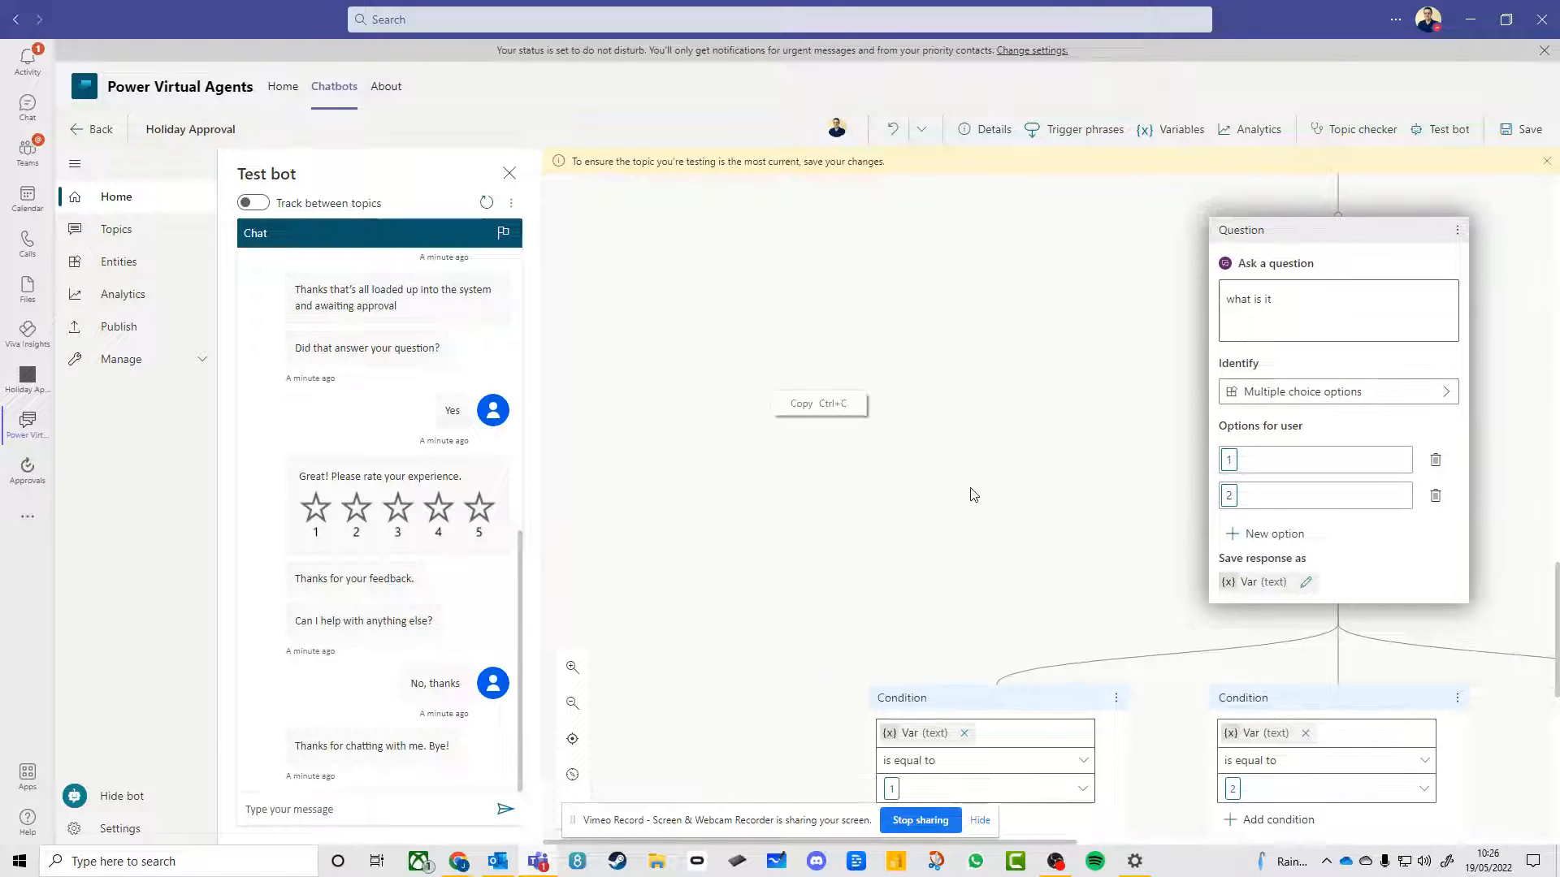
pyautogui.moveTo(970, 486); pyautogui.dragTo(672, 230)
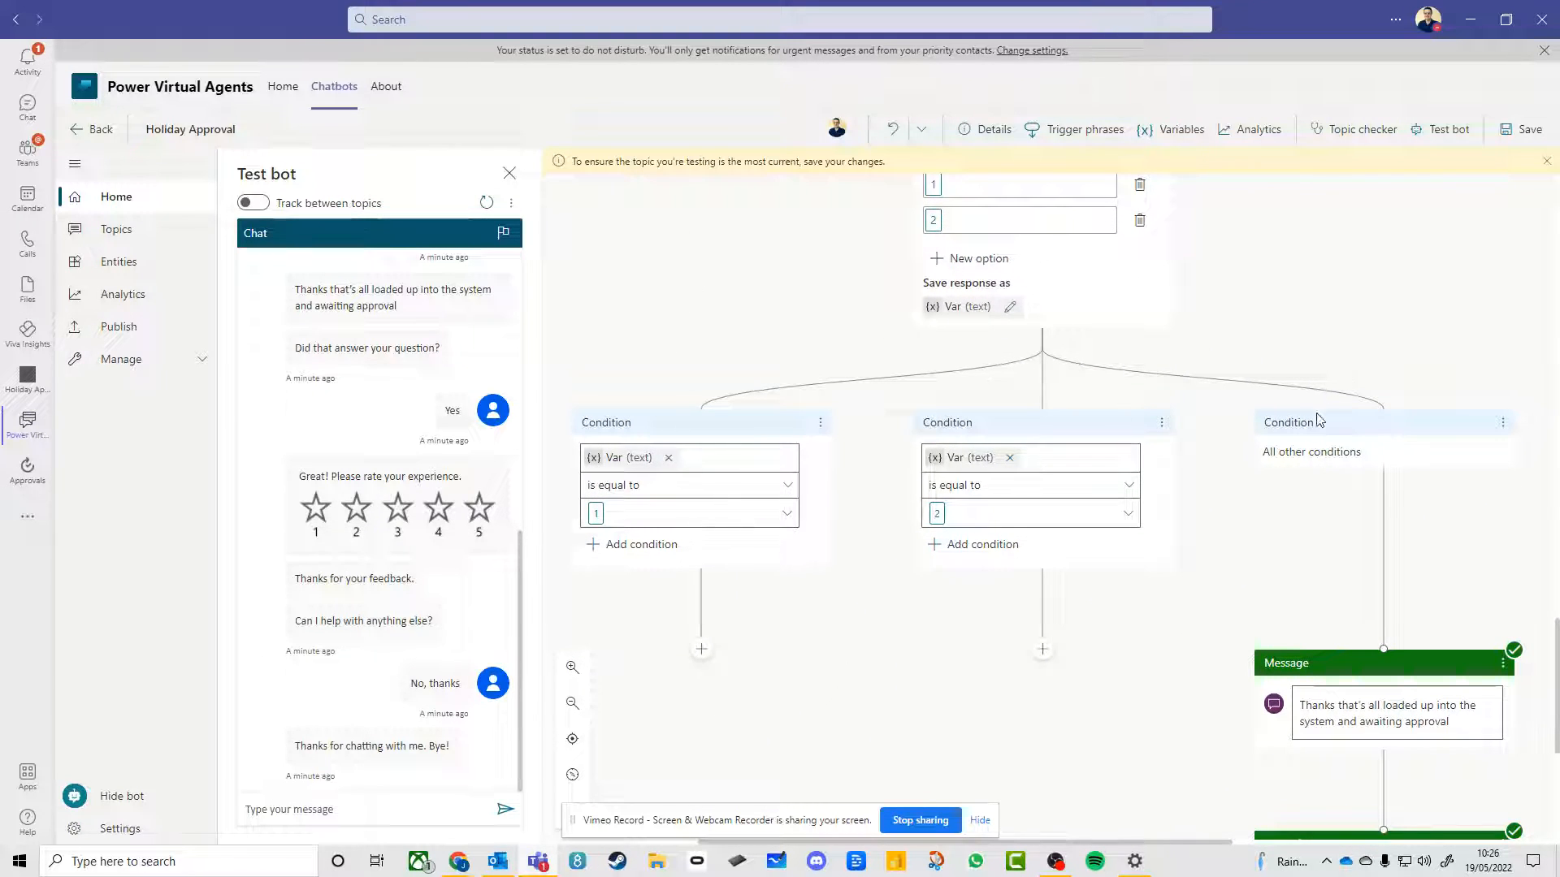
pyautogui.click(821, 424)
pyautogui.click(853, 423)
pyautogui.click(820, 505)
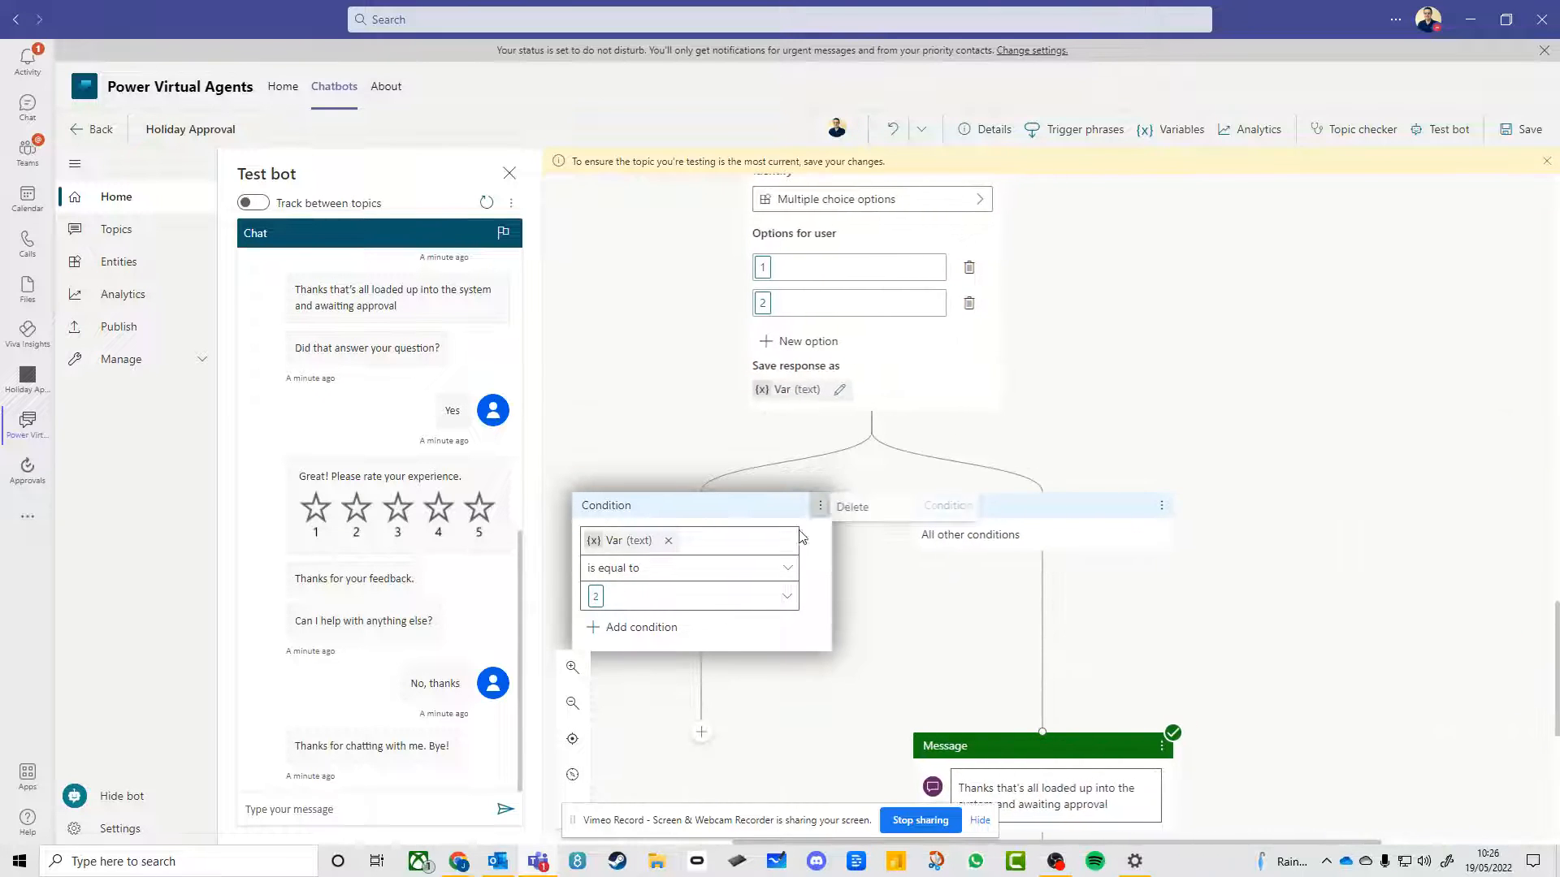
pyautogui.click(887, 511)
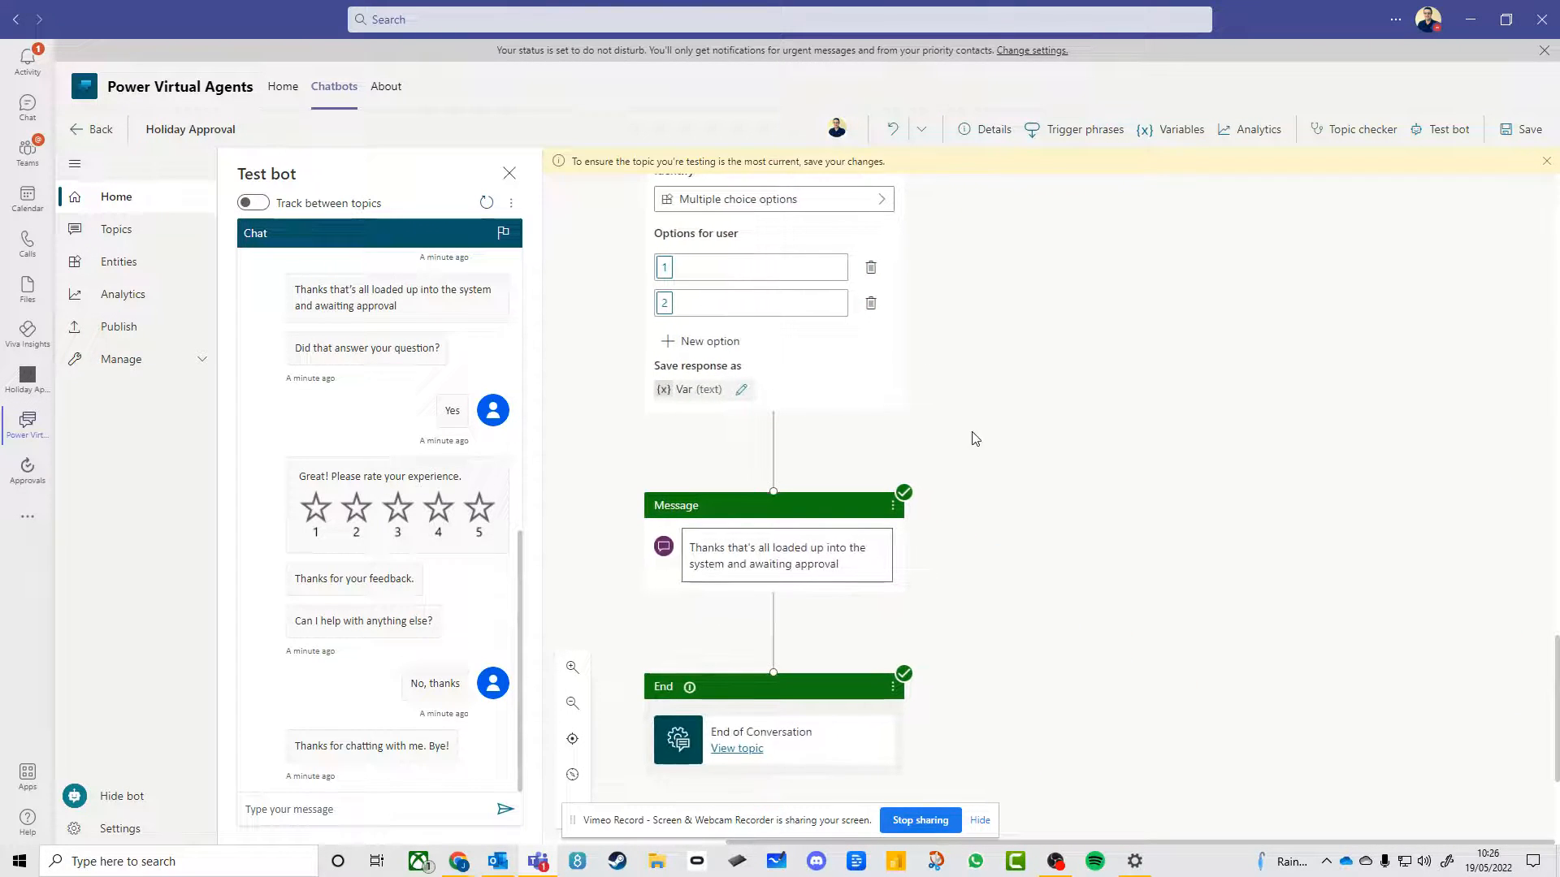
# Clear the TypeofLeave input of the Request Leave action and reassign the VarTypeOfLeave variable to it
pyautogui.scroll(1, 715, 448)
pyautogui.scroll(9, 1008, 415)
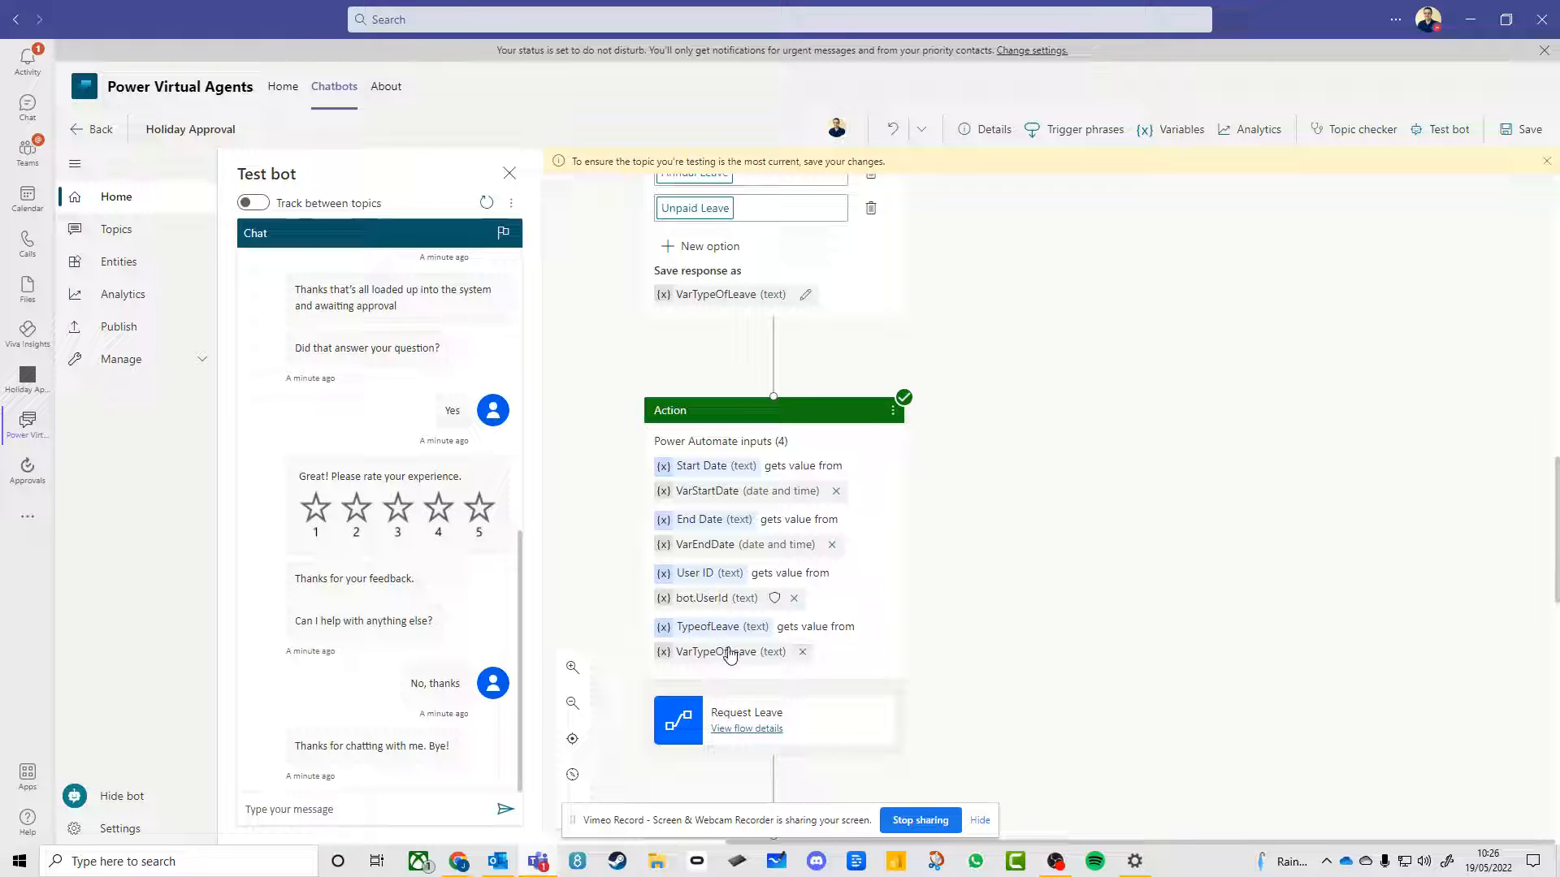
pyautogui.click(803, 651)
pyautogui.click(884, 651)
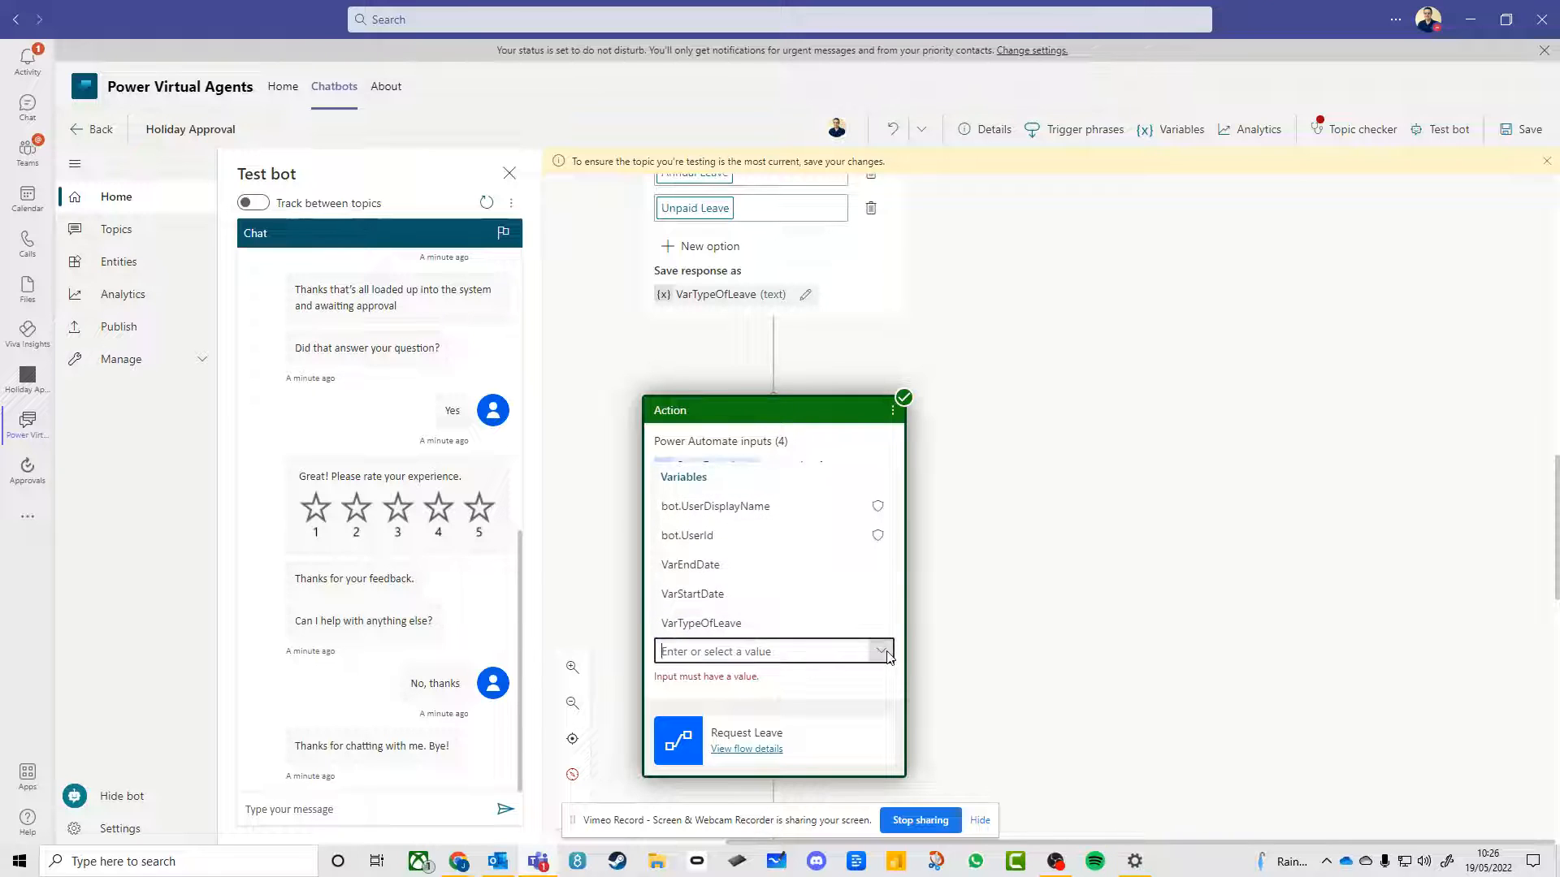
pyautogui.click(721, 622)
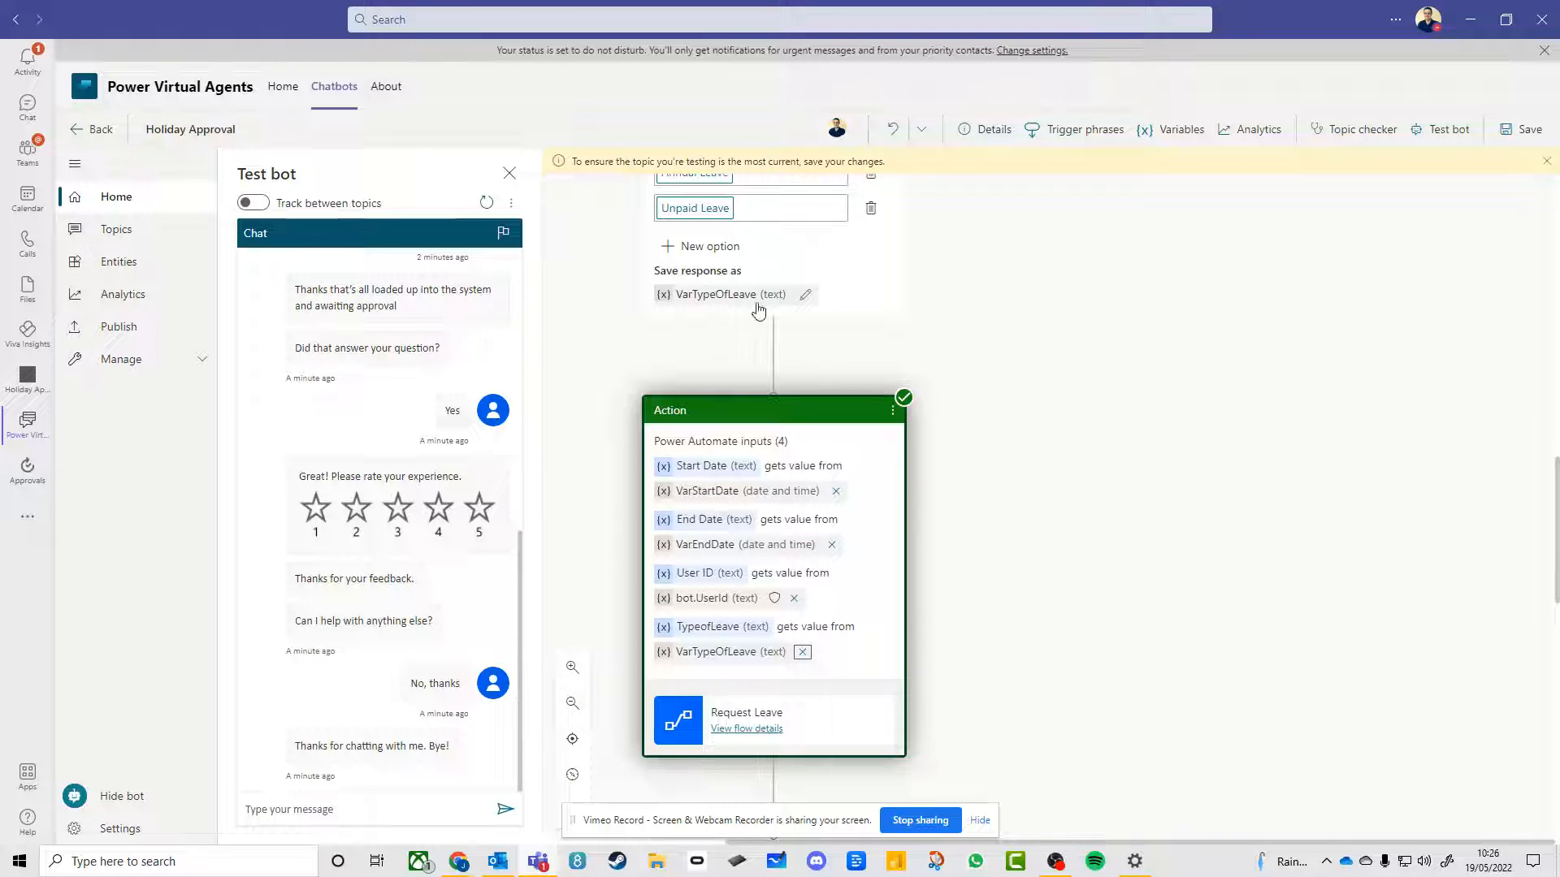
pyautogui.click(1078, 619)
# Stay on the Holiday Approval topic and save its changes
pyautogui.click(735, 728)
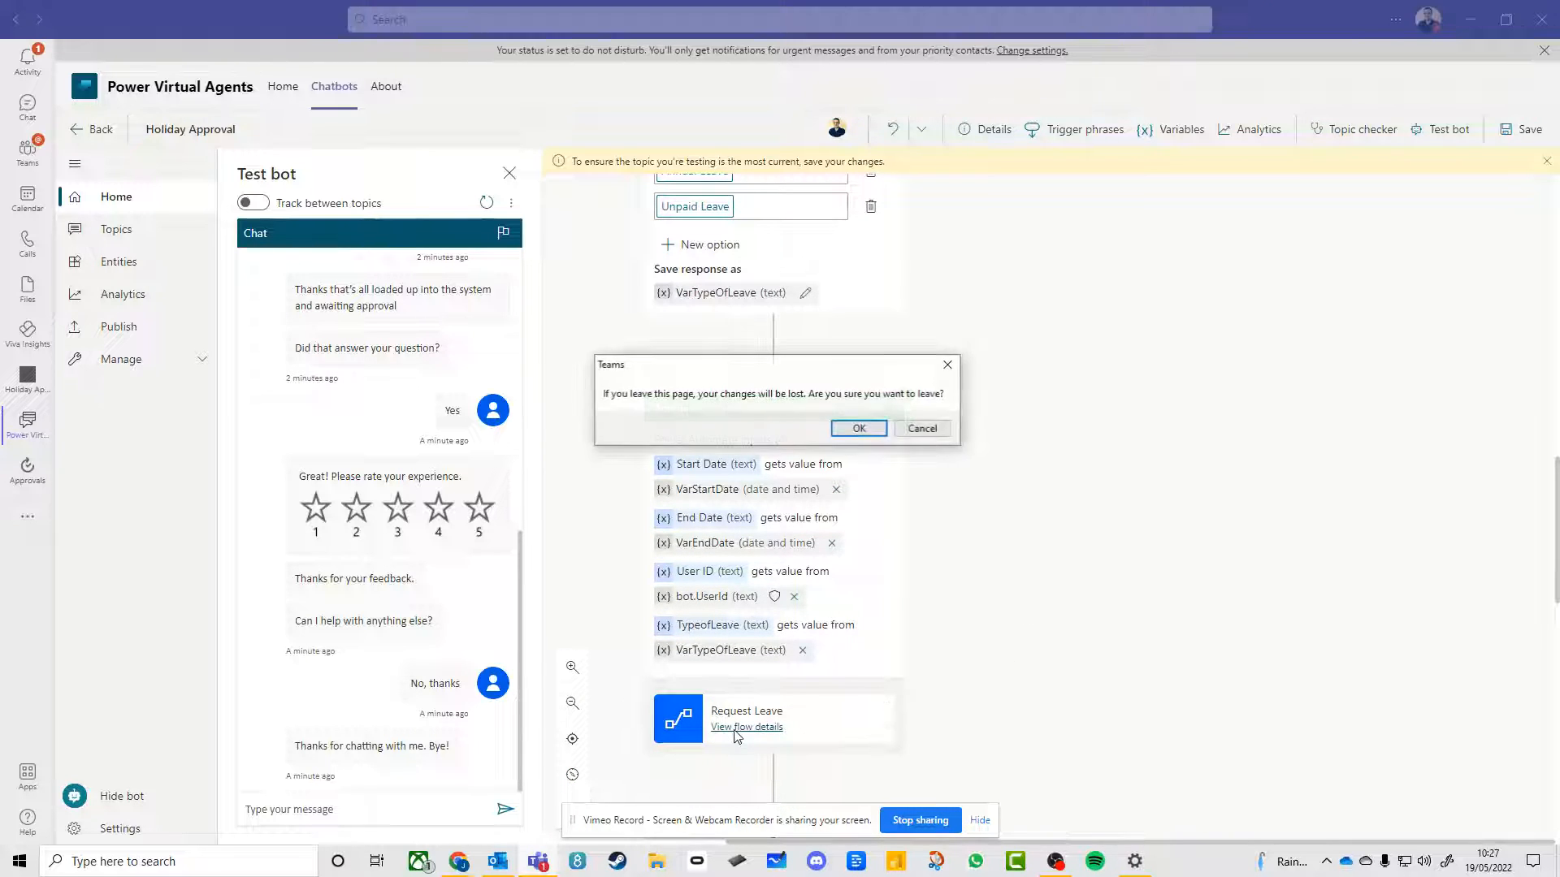
pyautogui.click(921, 429)
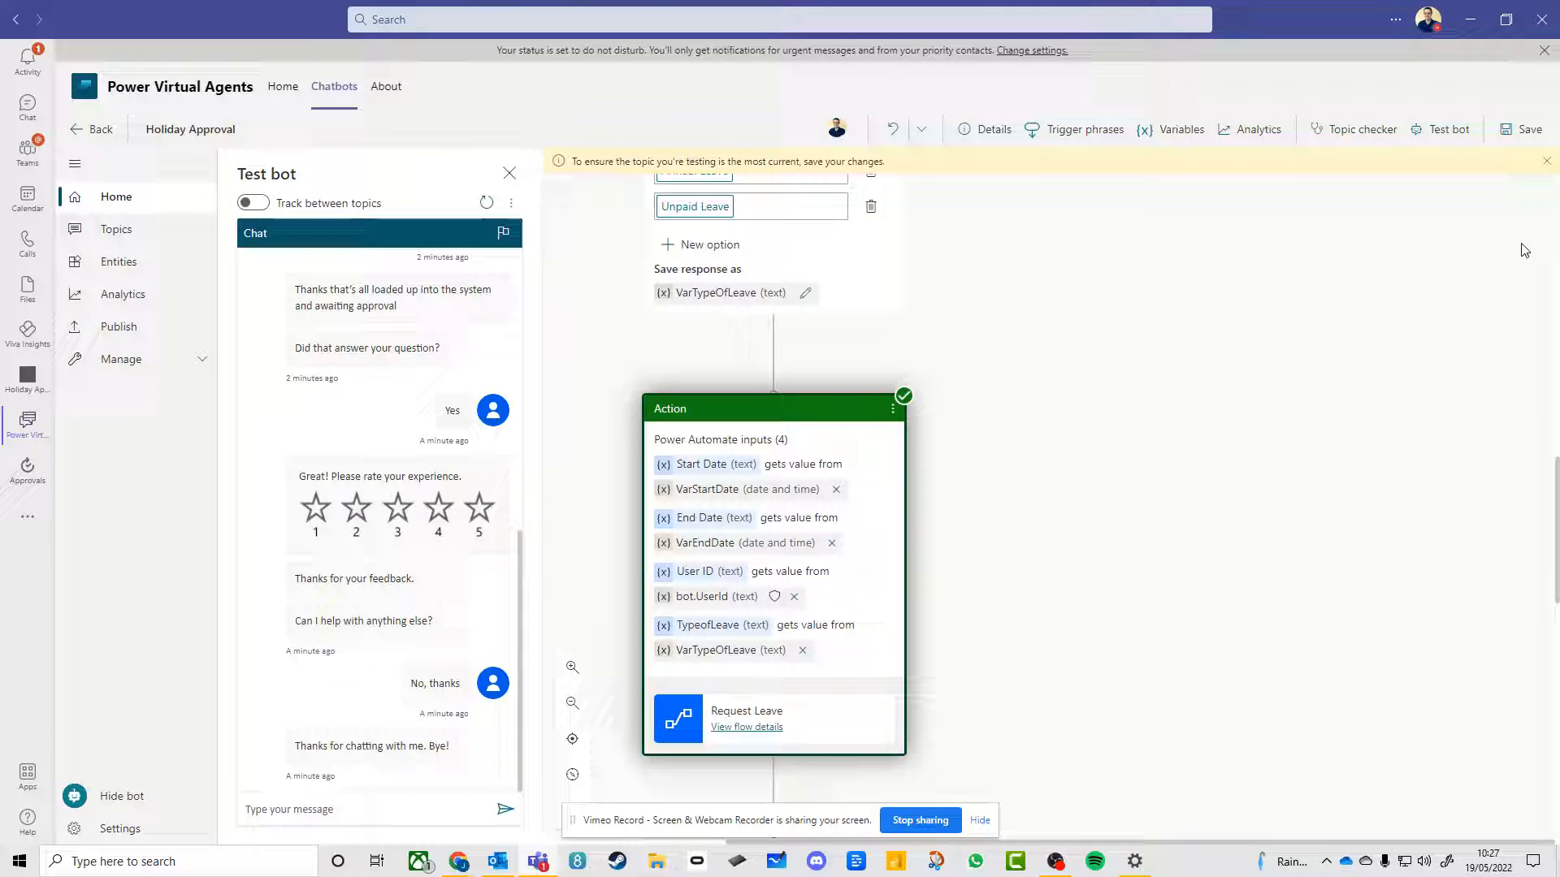
pyautogui.click(1524, 129)
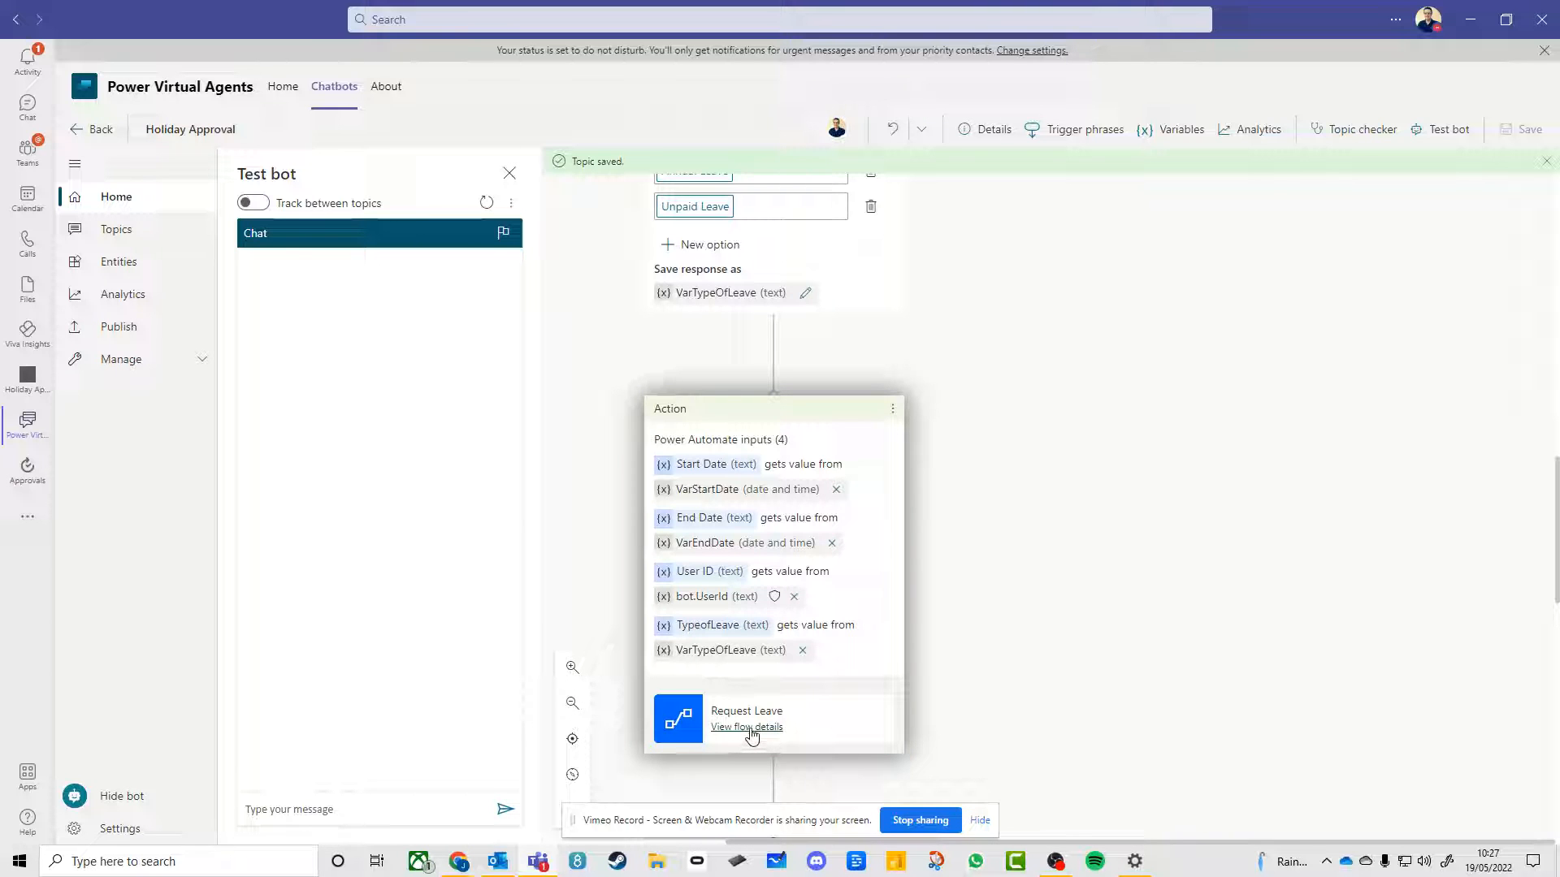
# Examine the Create item inputs in the Request Leave flow's latest run, and switch to the SharePoint Leave Requests list in the browser
pyautogui.click(748, 728)
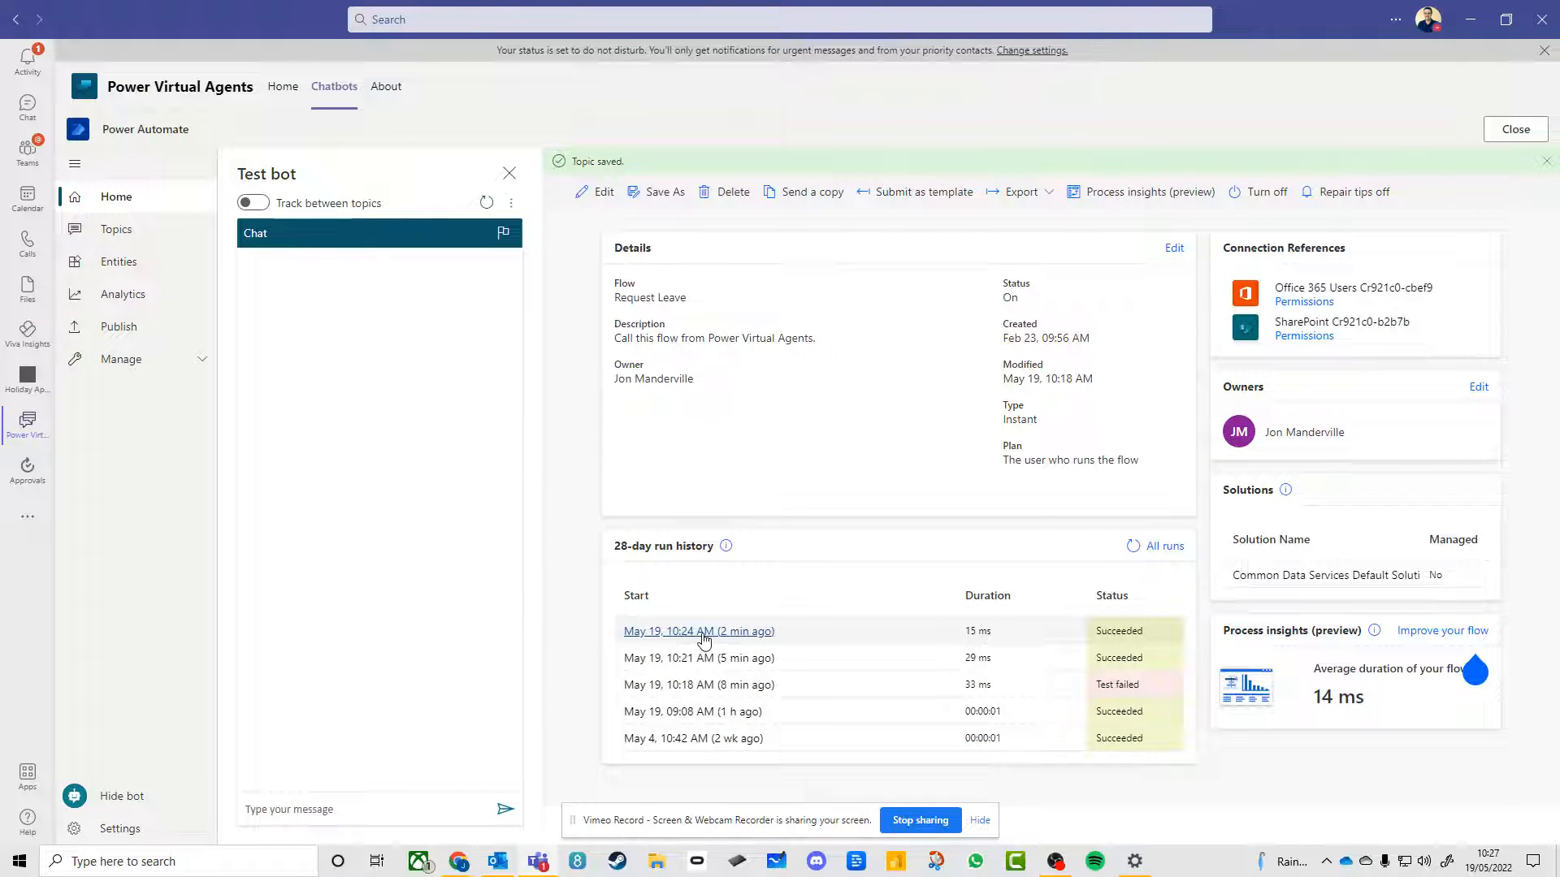
pyautogui.click(709, 639)
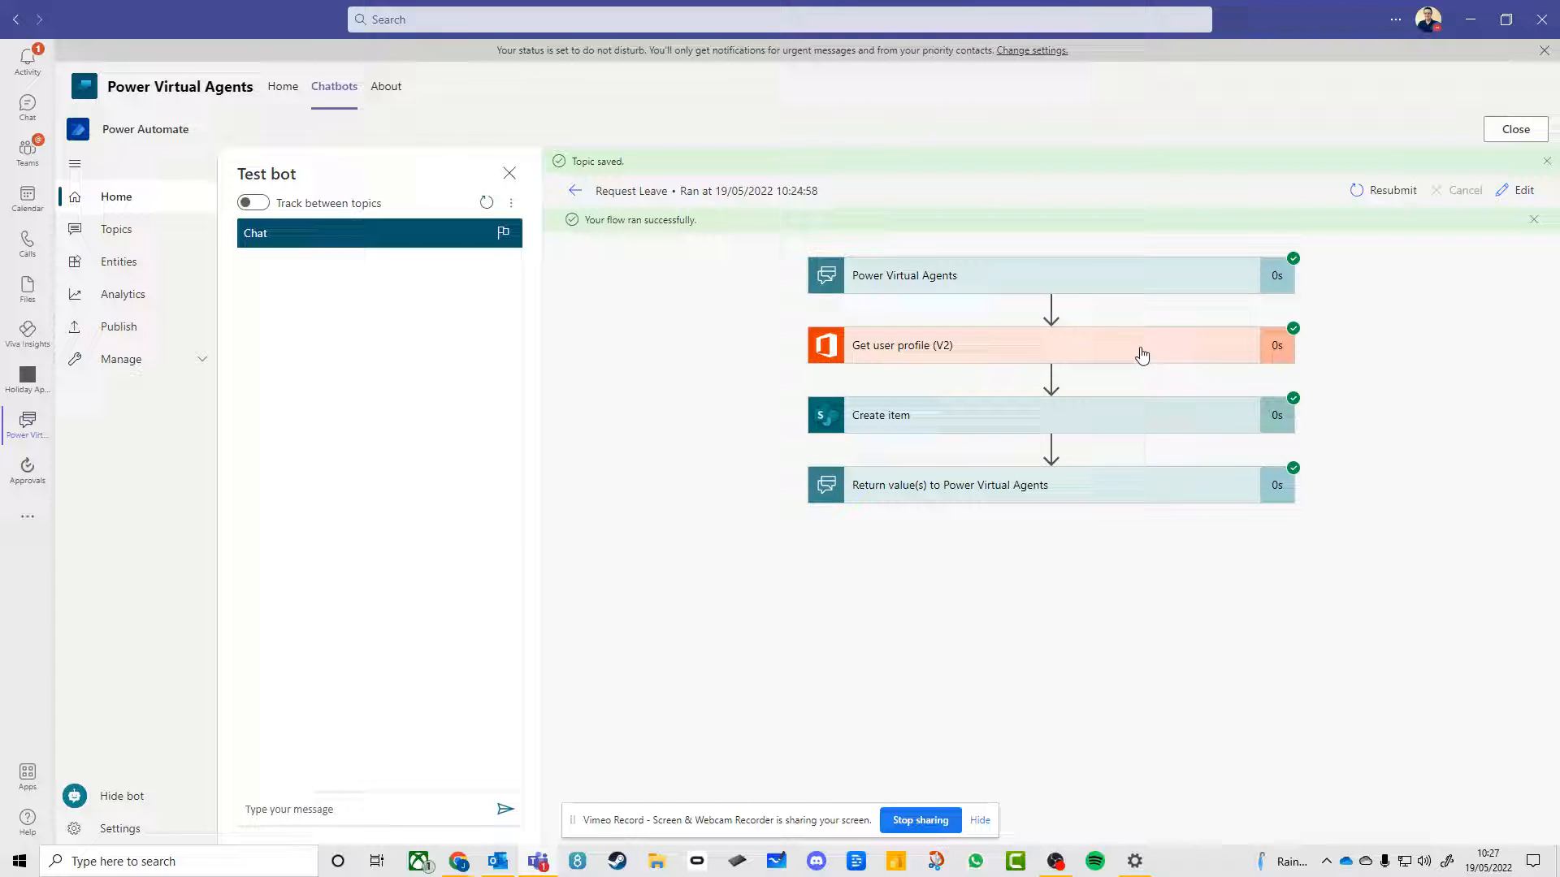
pyautogui.click(1134, 424)
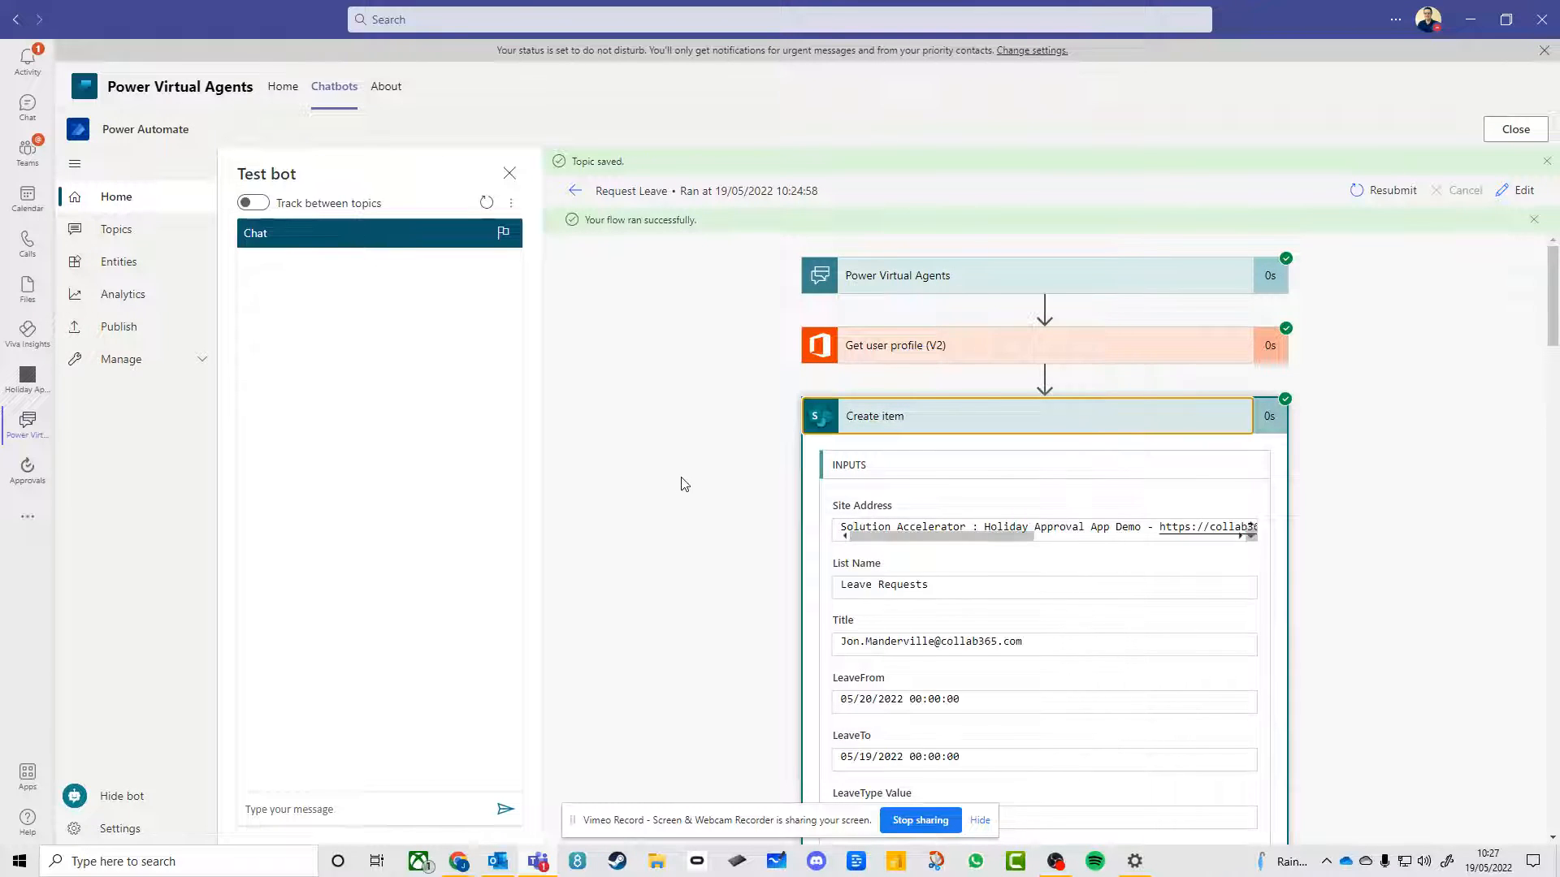
pyautogui.scroll(-3, 682, 544)
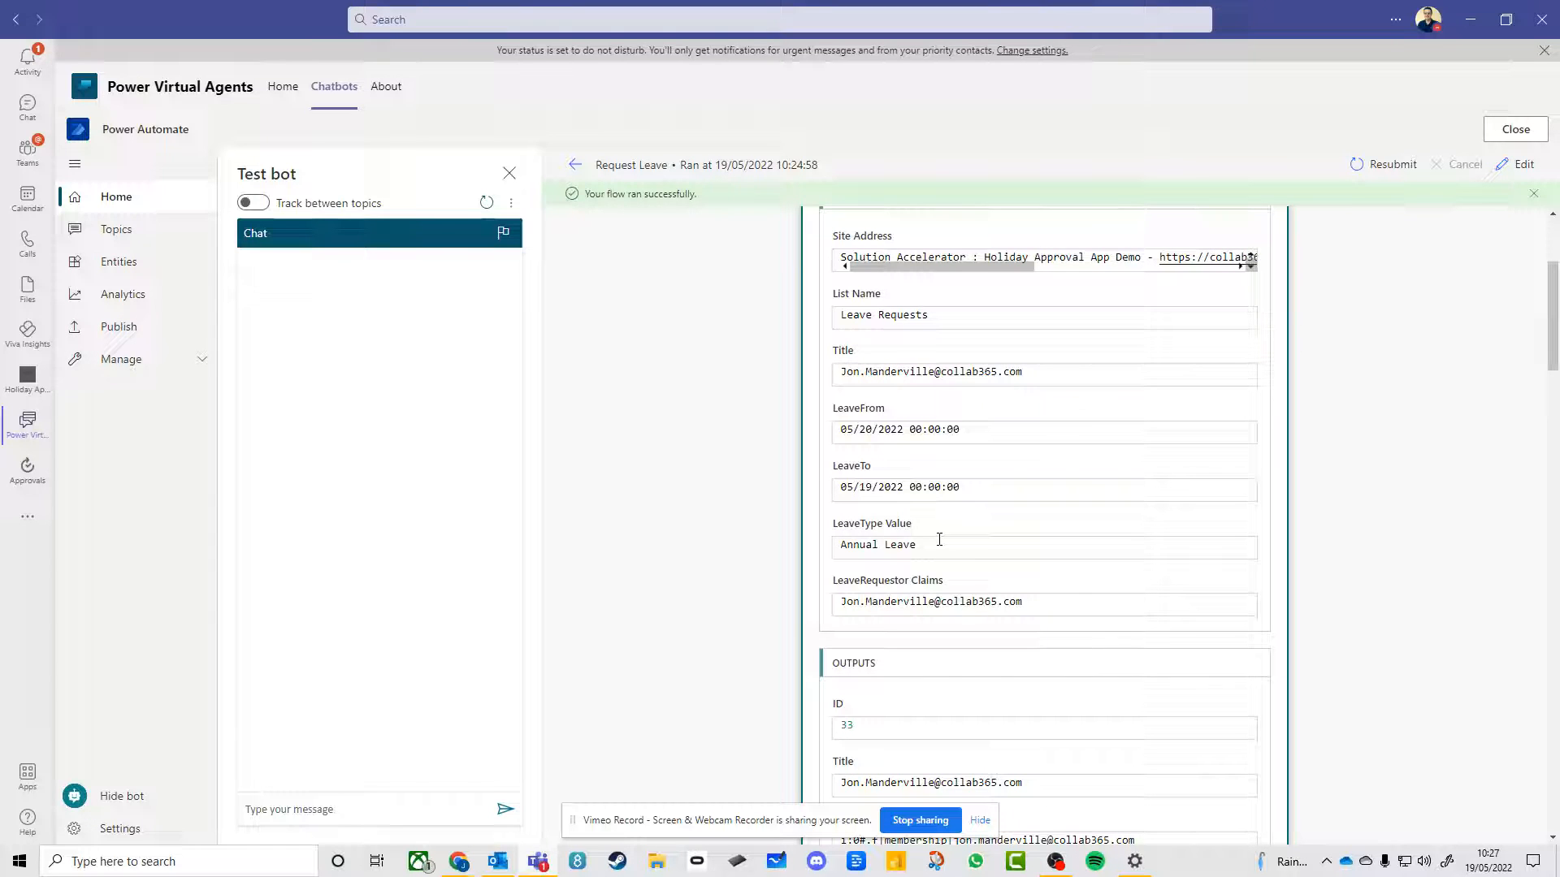
pyautogui.hotkey('alt', 'Tab')
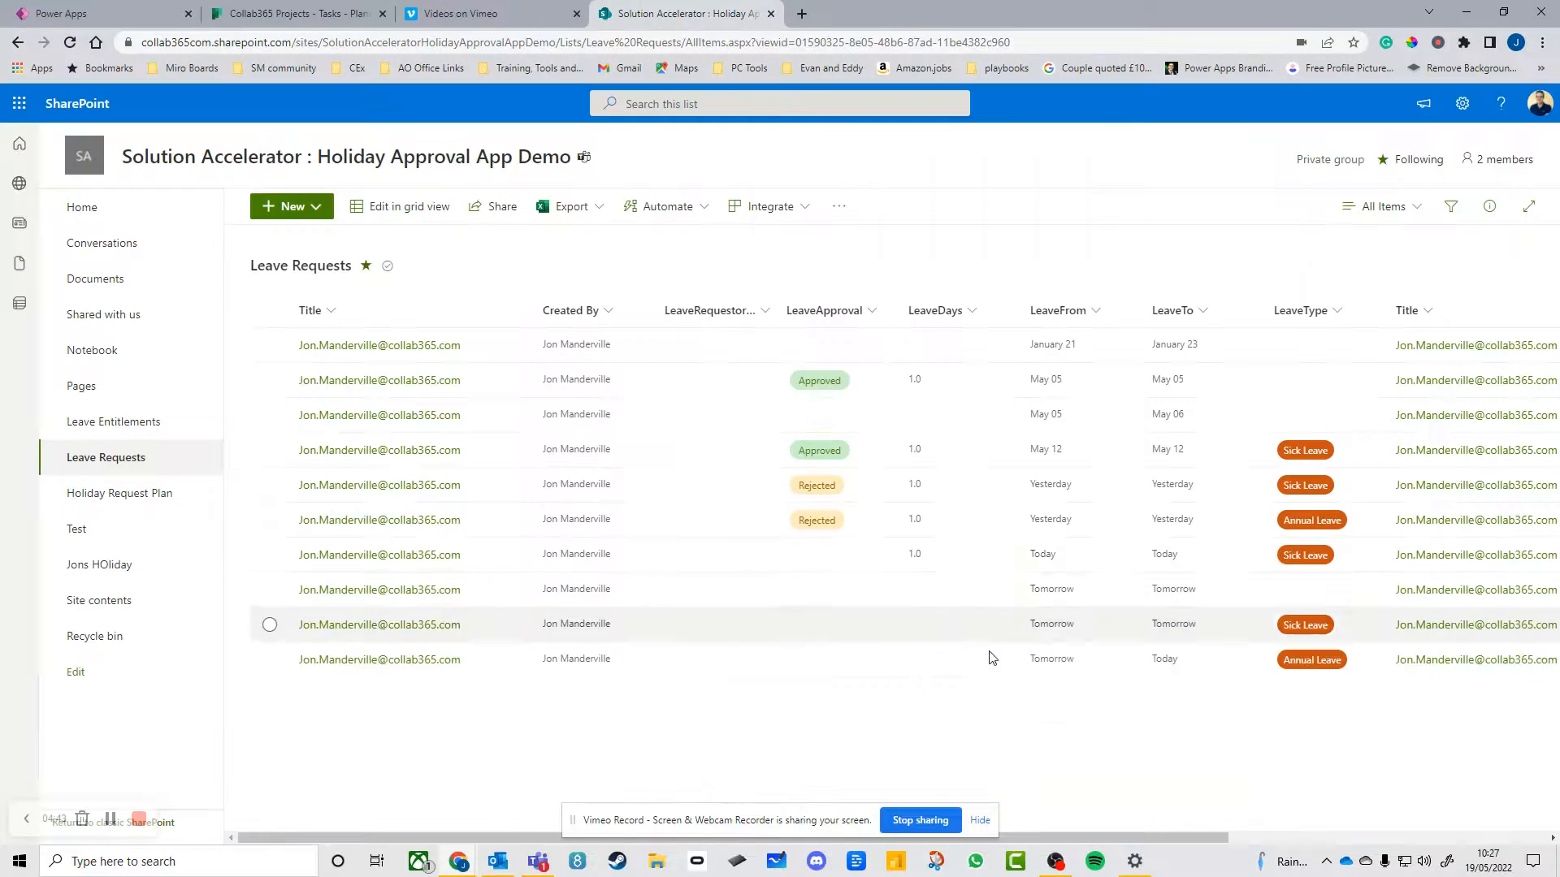